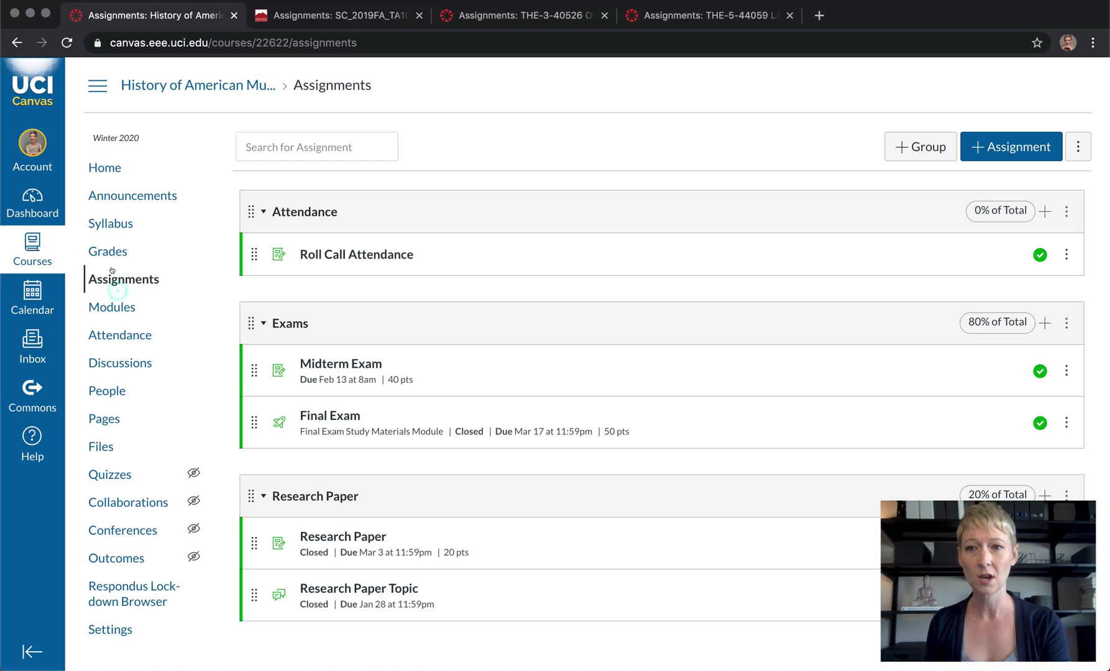
# - View the History of American Music Theatre course home page and its list of assignments
pyautogui.click(107, 167)
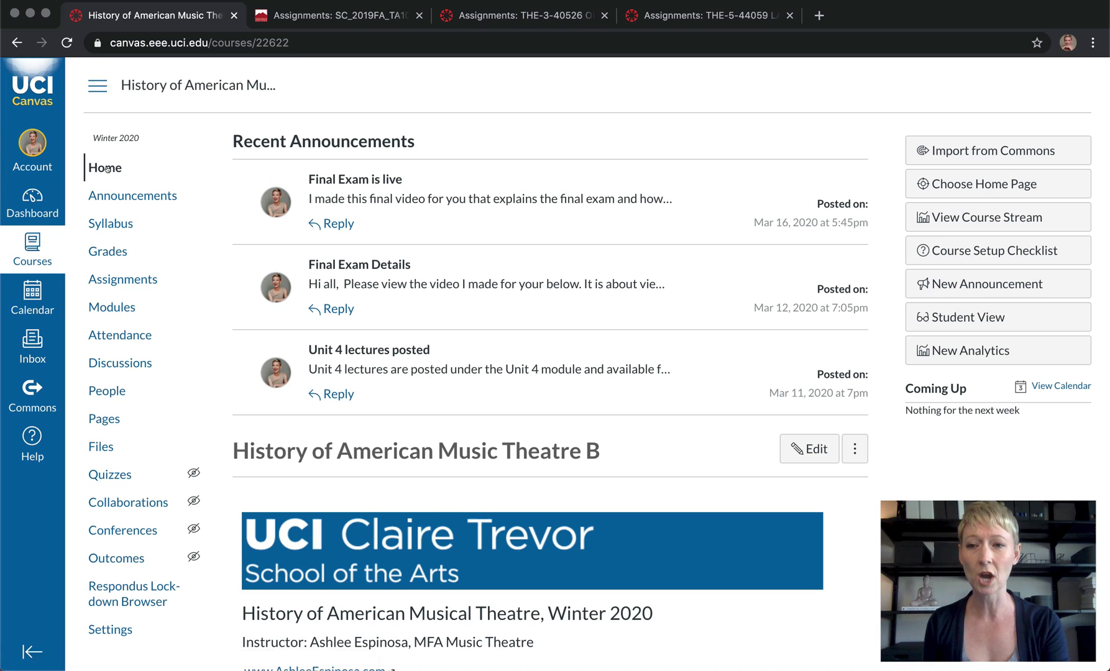
pyautogui.click(115, 279)
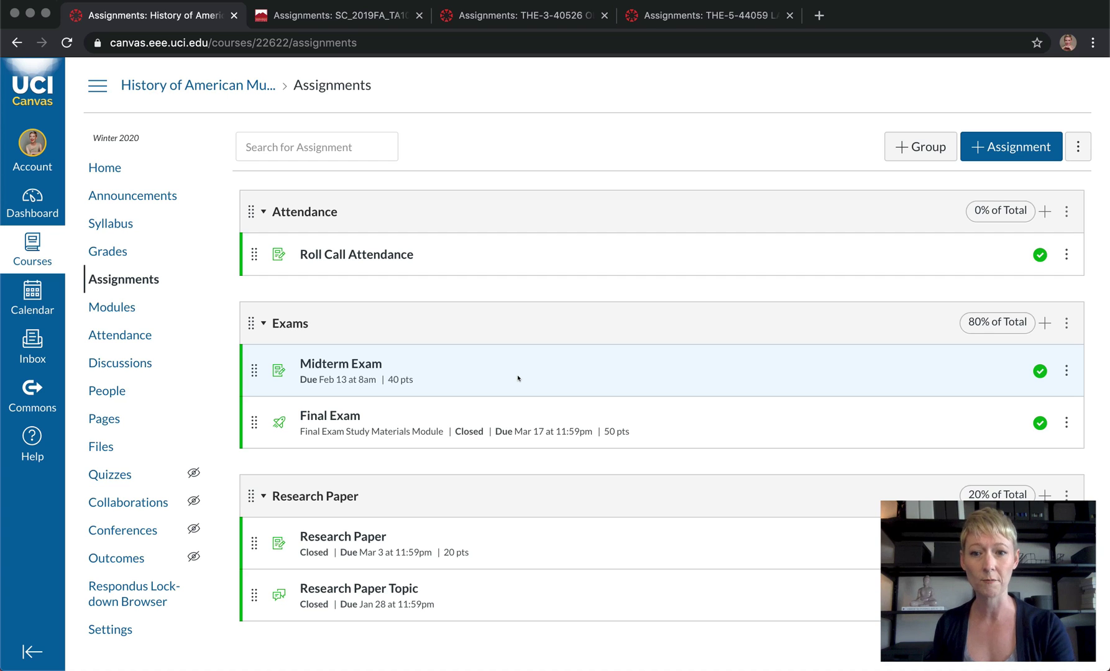
pyautogui.scroll(-1, 518, 377)
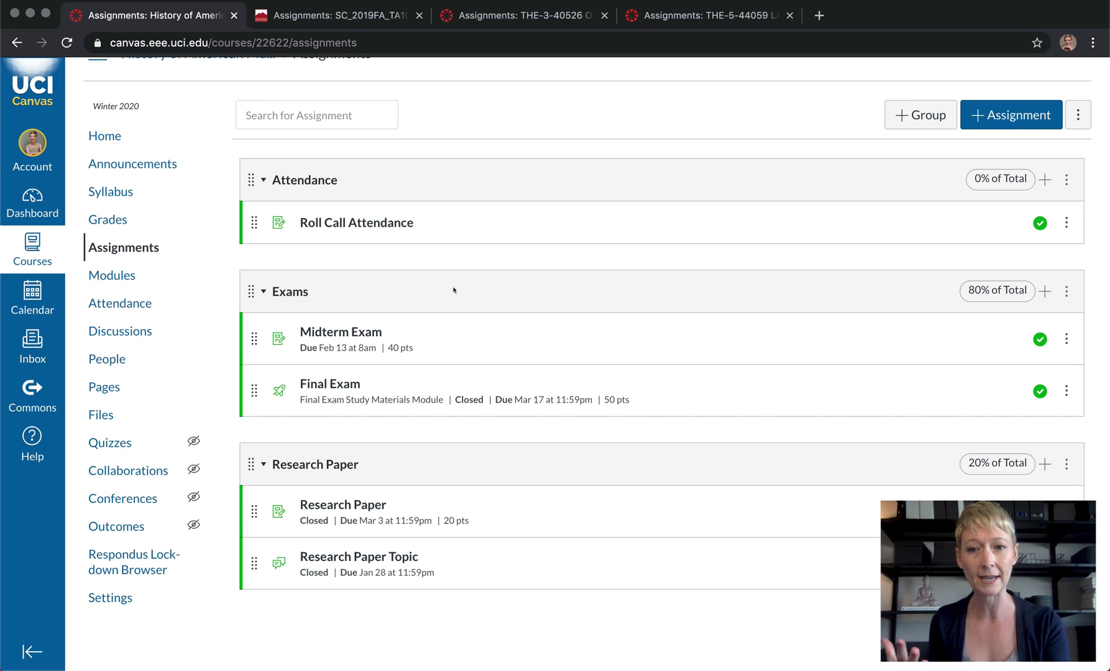
# - Open the Research Paper assignment and review its instructions, points, submission type and due date
pyautogui.click(359, 504)
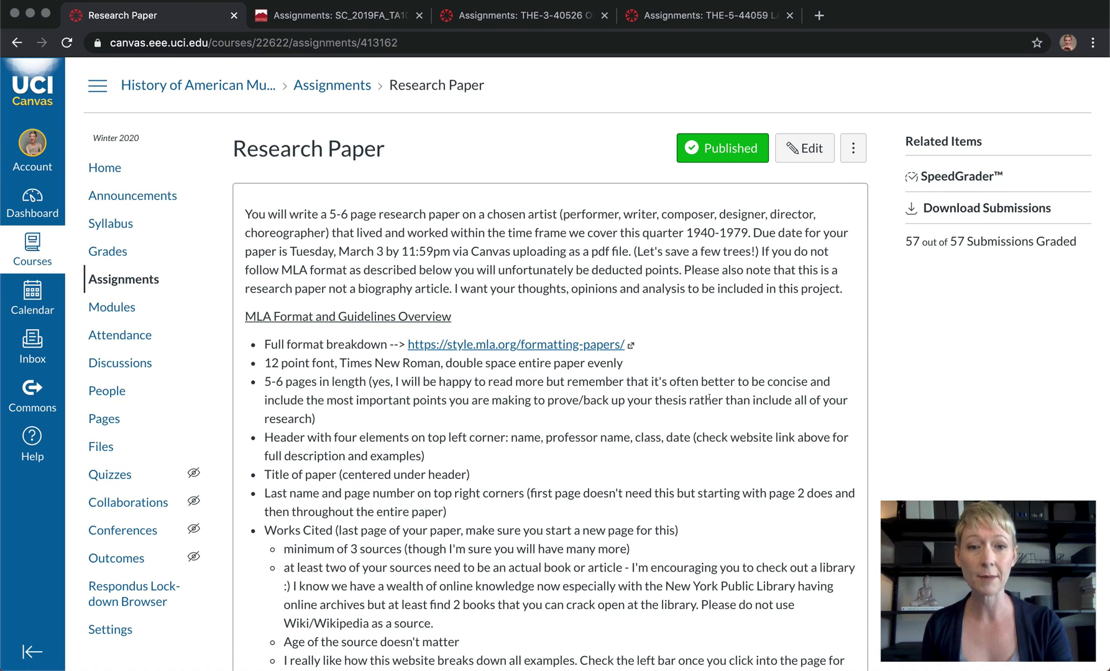
pyautogui.scroll(-1, 656, 423)
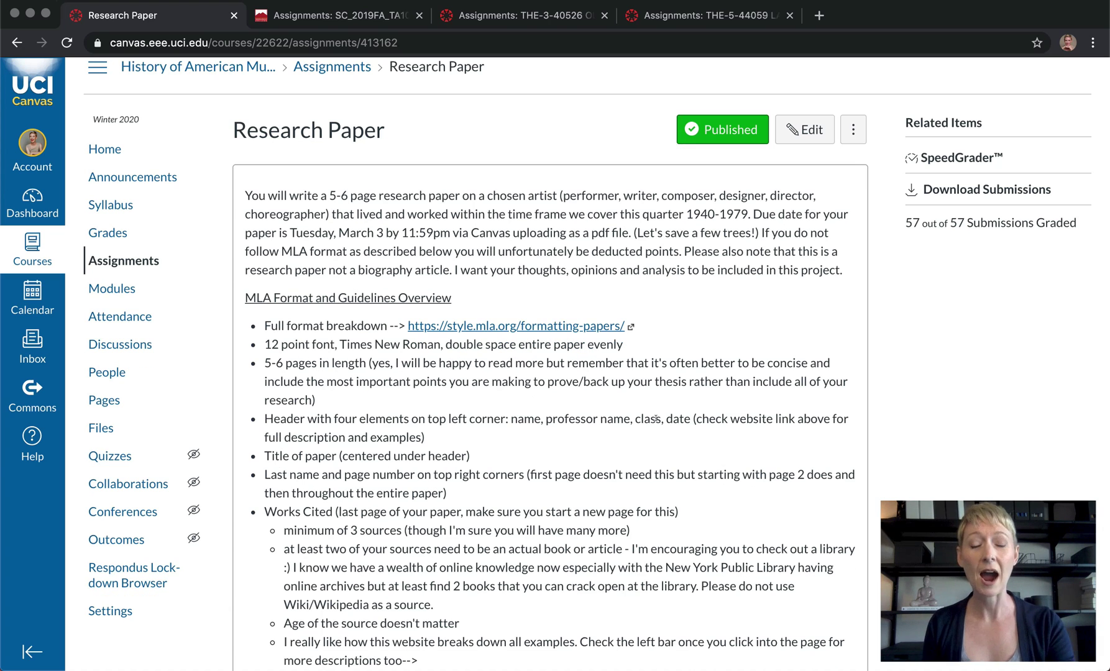
pyautogui.scroll(-1, 656, 146)
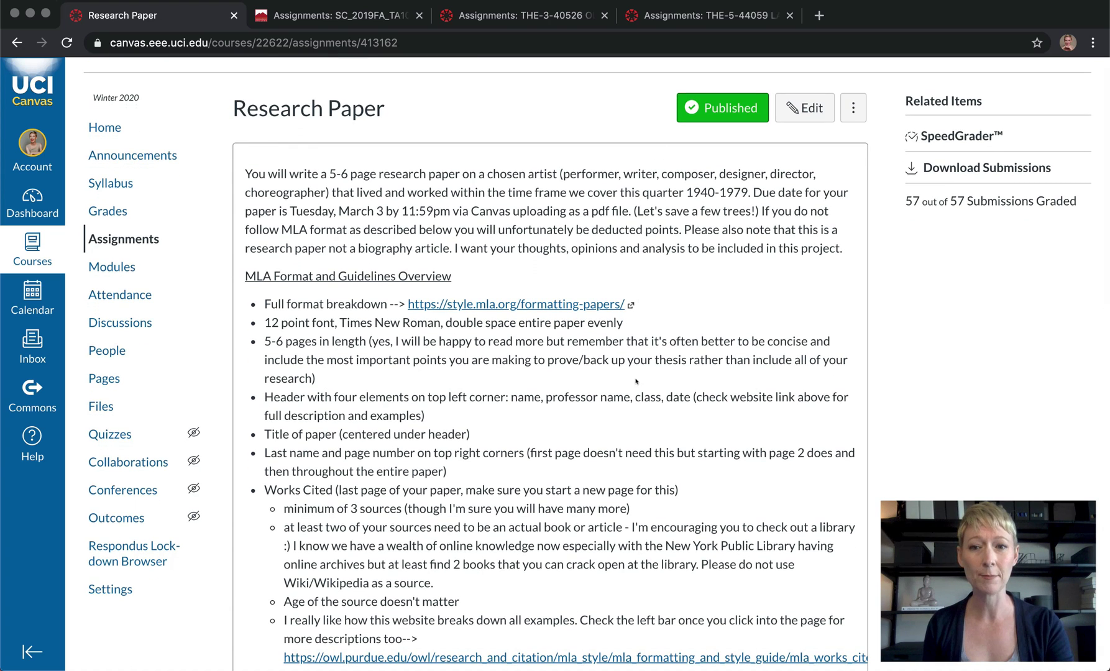
pyautogui.scroll(-10, 573, 458)
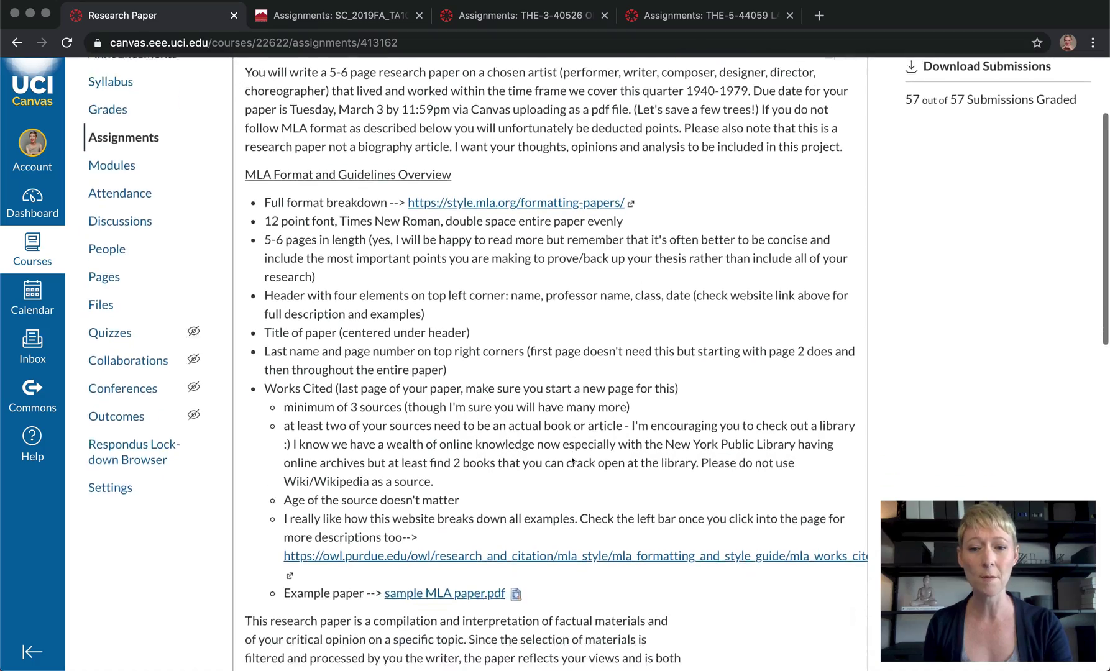
pyautogui.scroll(-4, 572, 459)
pyautogui.scroll(-3, 573, 456)
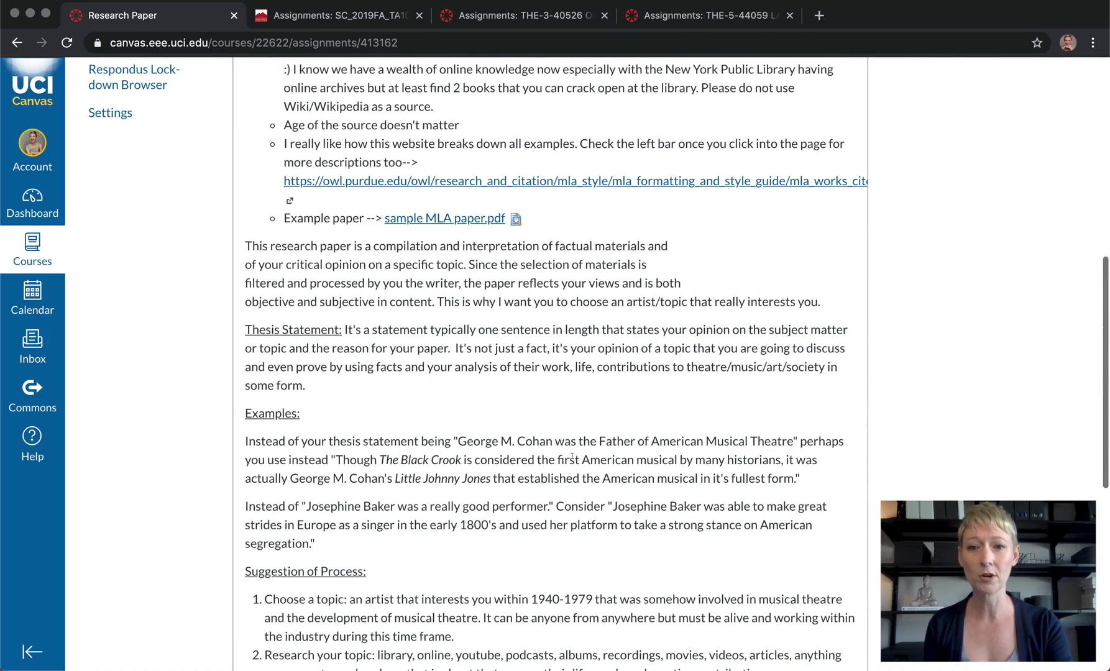
pyautogui.scroll(-12, 496, 516)
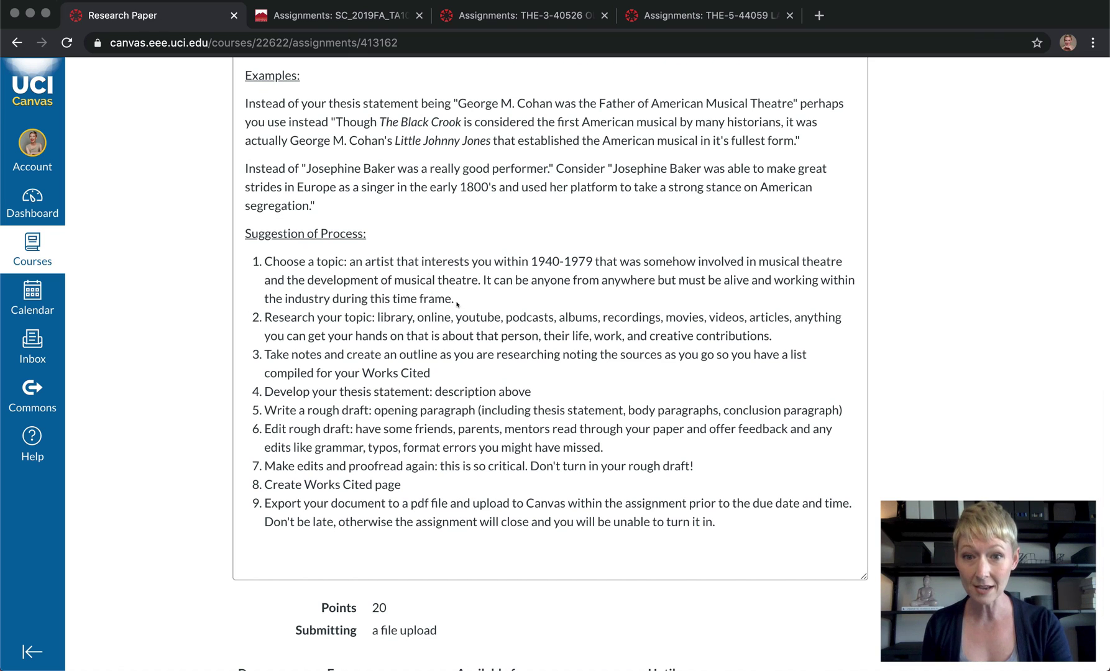
pyautogui.scroll(-5, 524, 466)
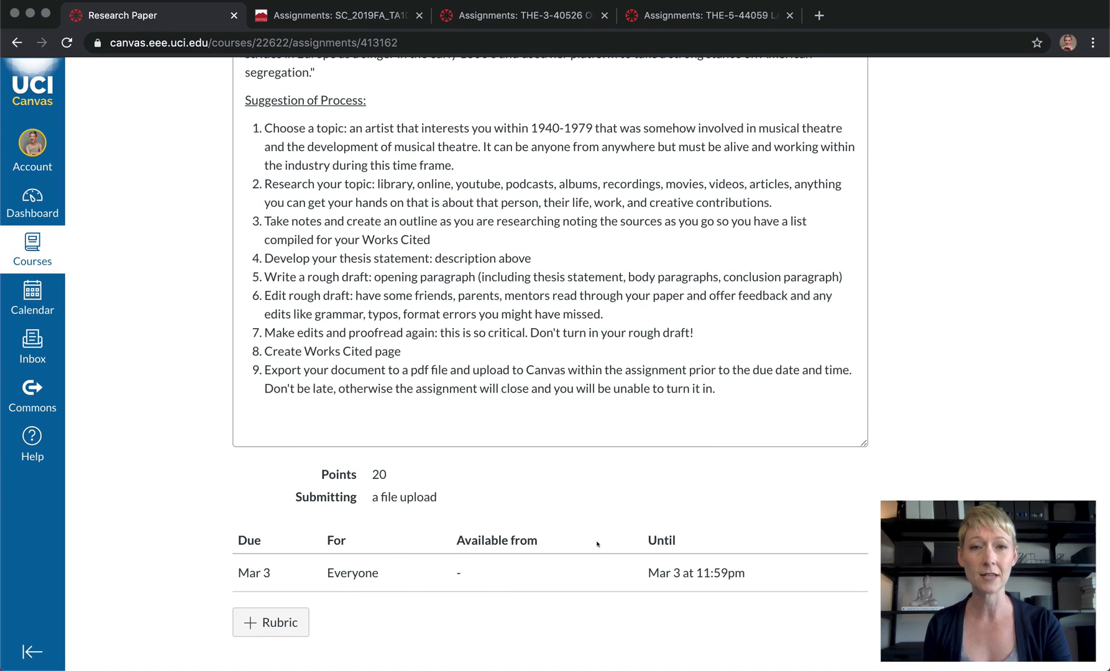
pyautogui.scroll(20, 734, 447)
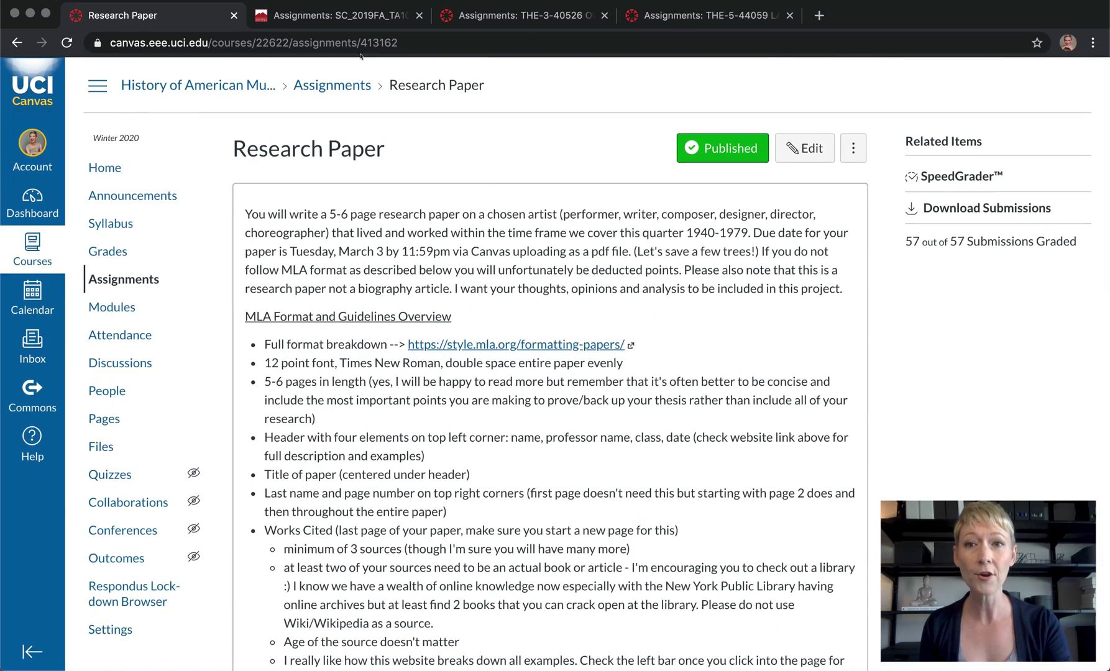
# - In the MT 1 Fall 2019 course, open the Song 1 Analysis assignment and review its instructions and submission settings
pyautogui.click(345, 19)
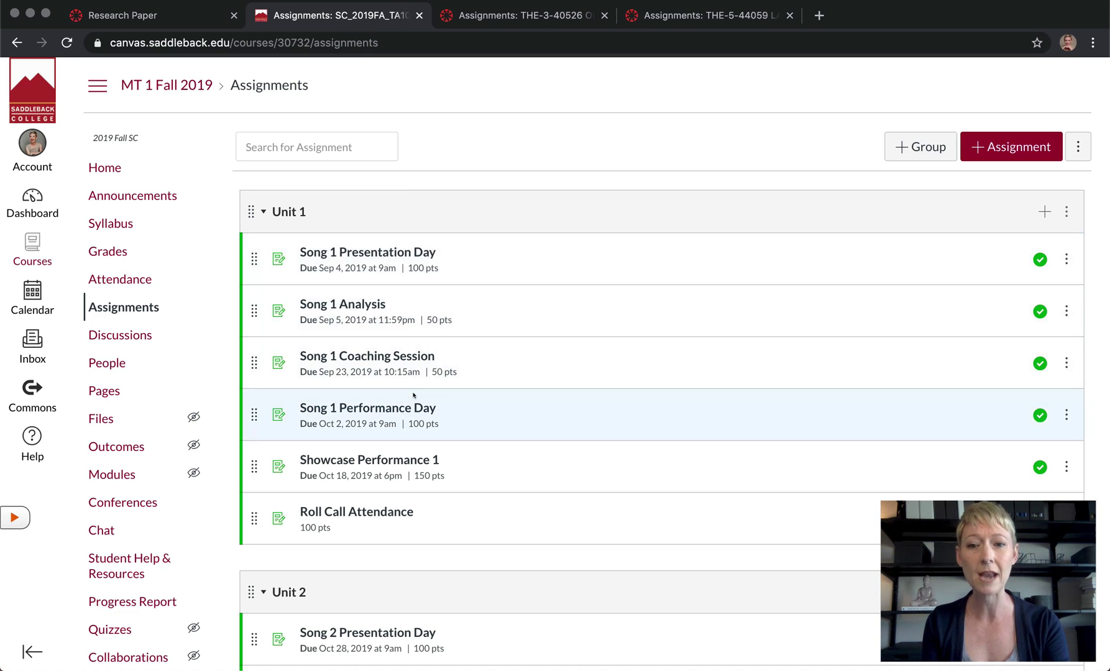
pyautogui.click(365, 305)
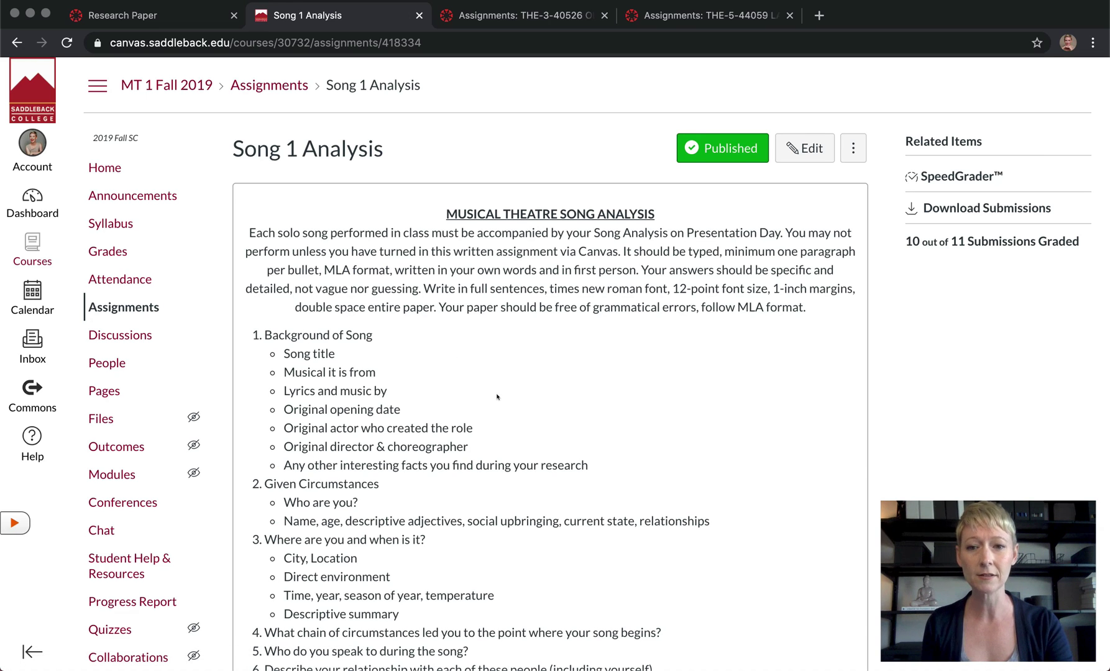
pyautogui.scroll(-1, 497, 396)
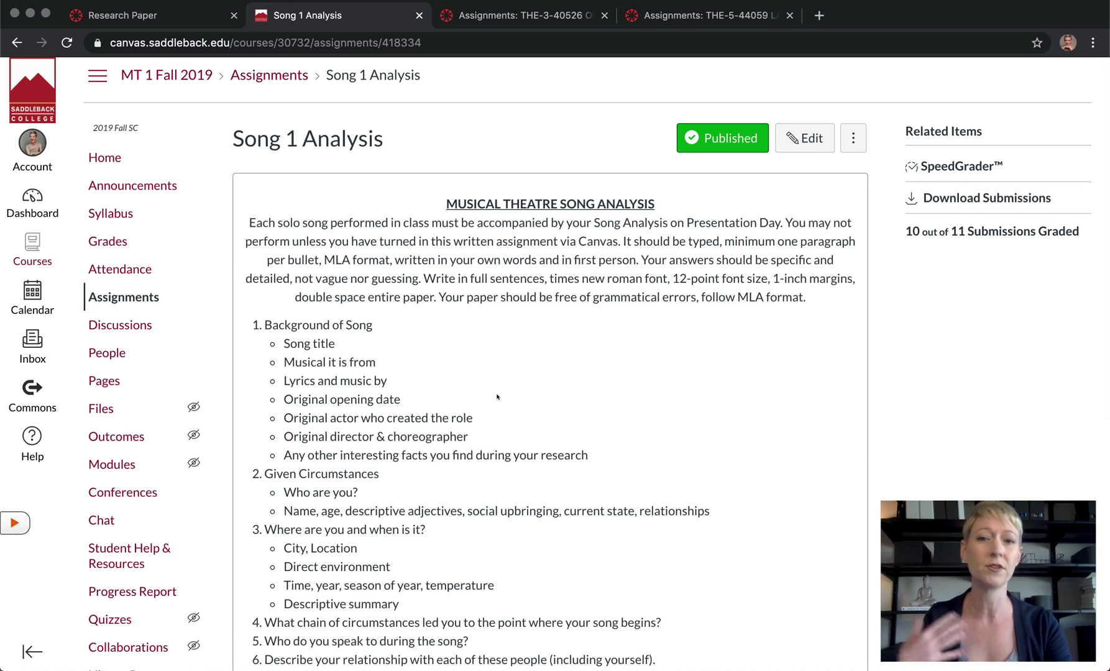
pyautogui.scroll(-3, 497, 396)
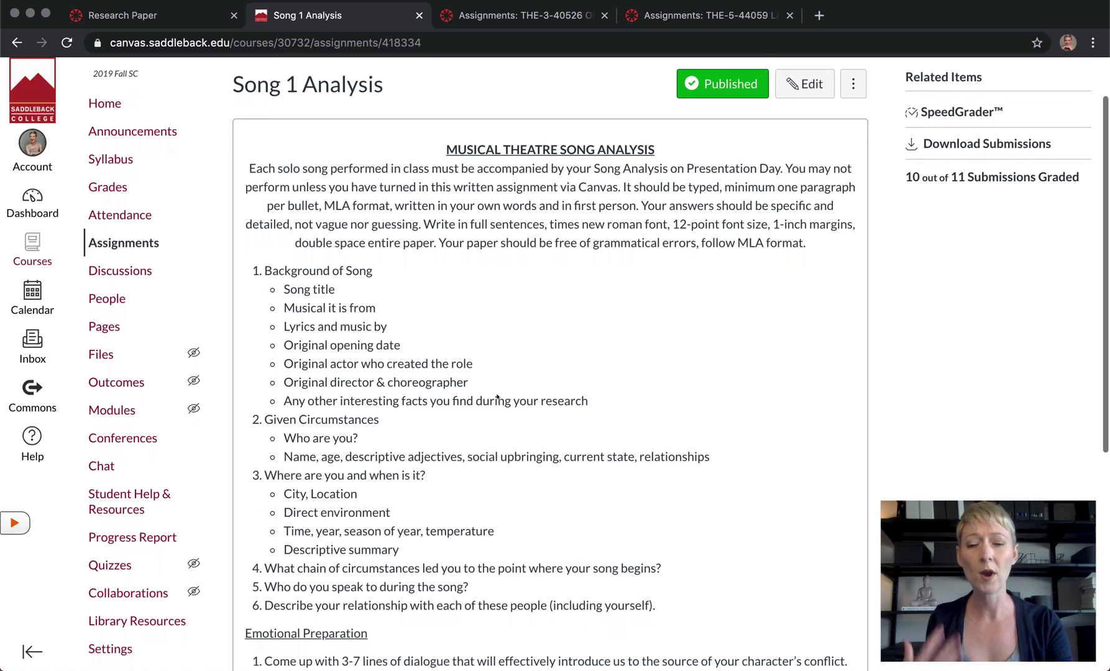
pyautogui.scroll(-1, 497, 396)
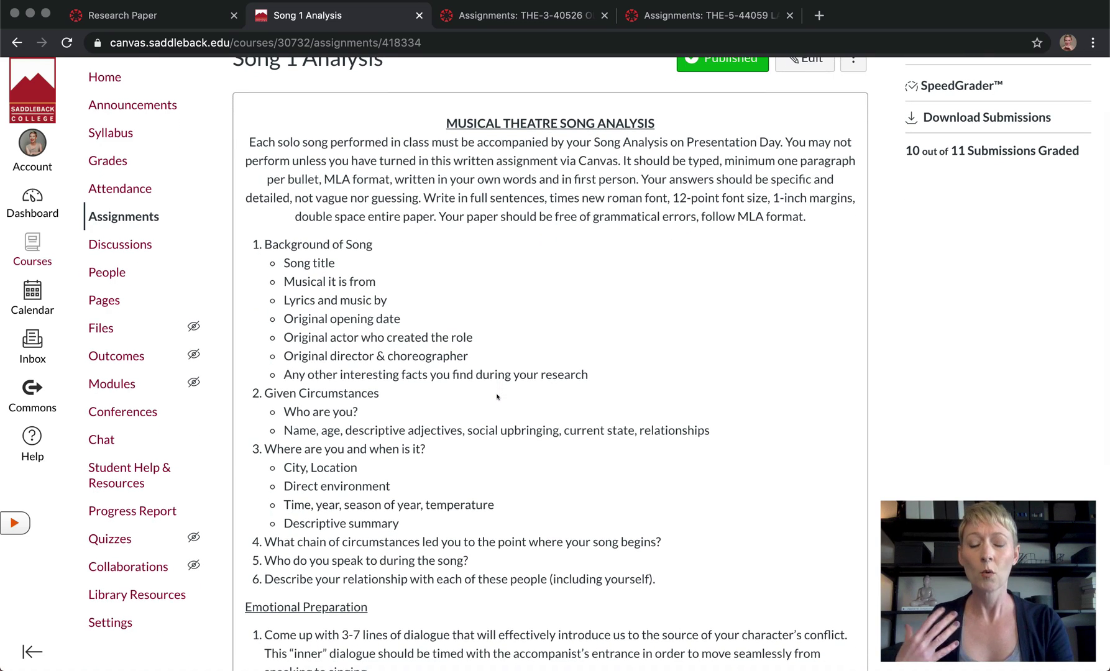
pyautogui.scroll(-10, 497, 397)
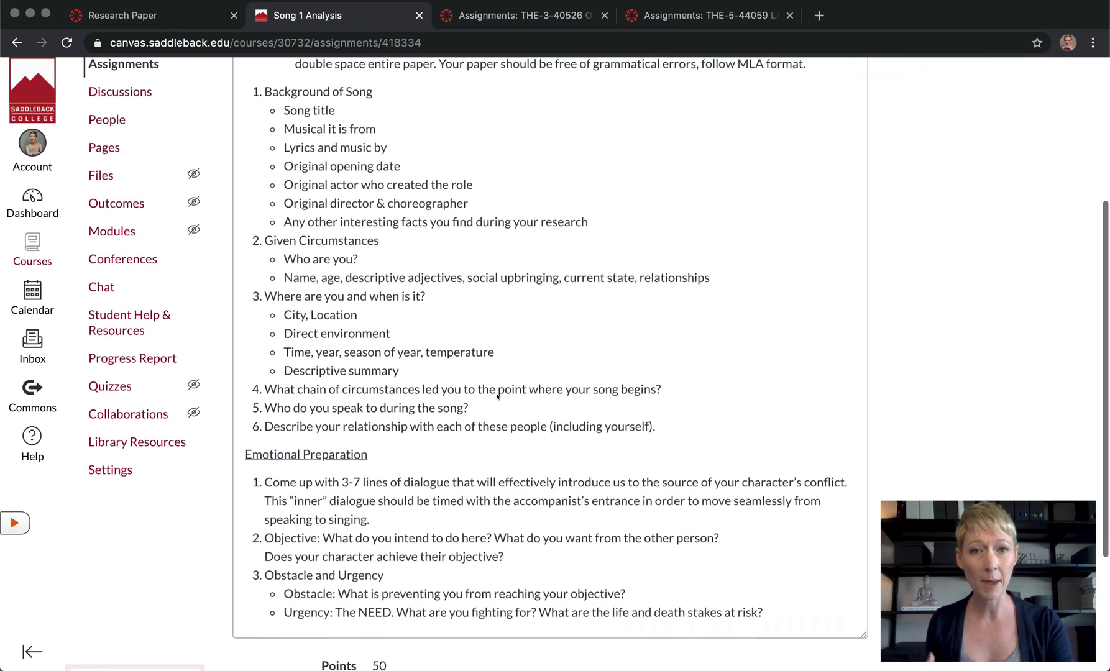
pyautogui.scroll(-7, 497, 397)
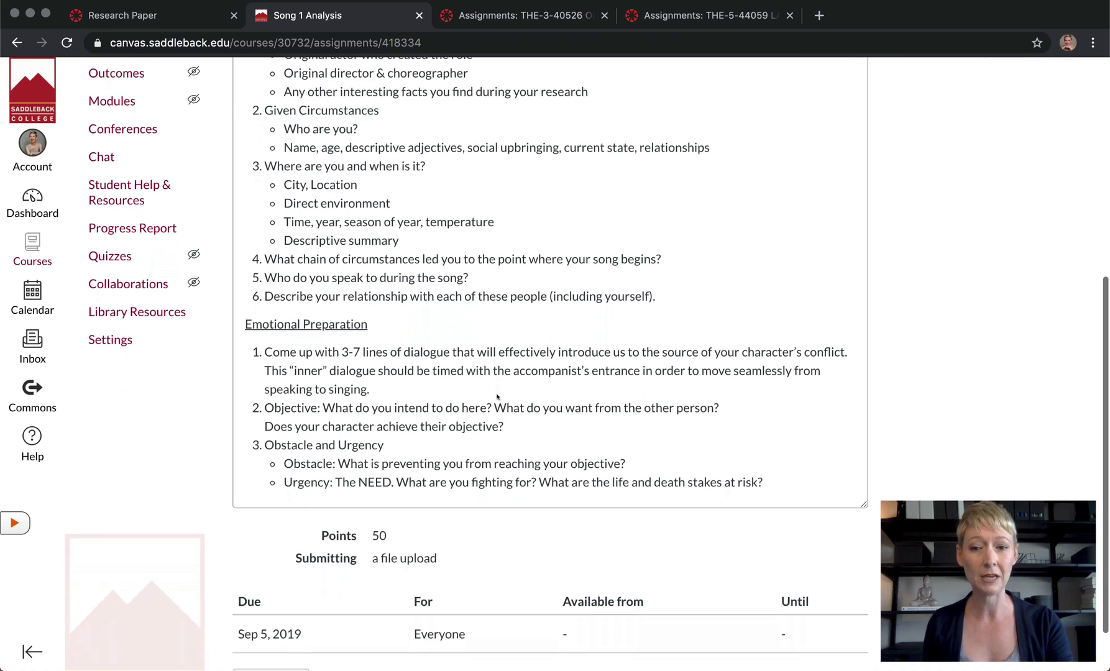
pyautogui.scroll(20, 497, 396)
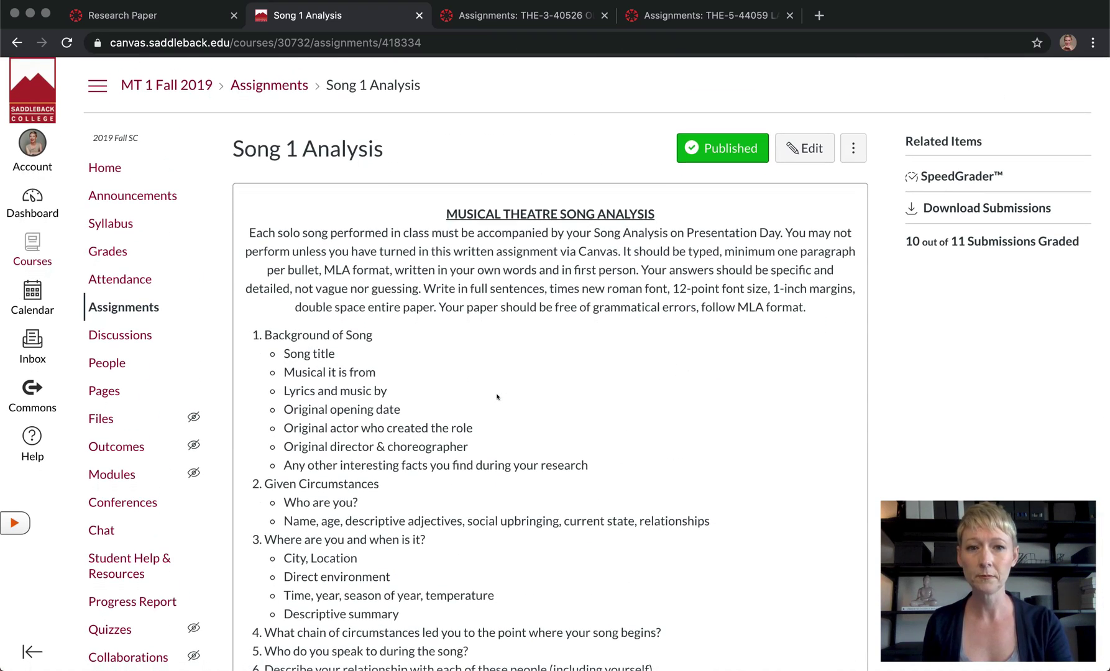
# - View the assignment lists of the Online Intro Winter course and the 19SPR-THE-5-44059 course
pyautogui.click(512, 19)
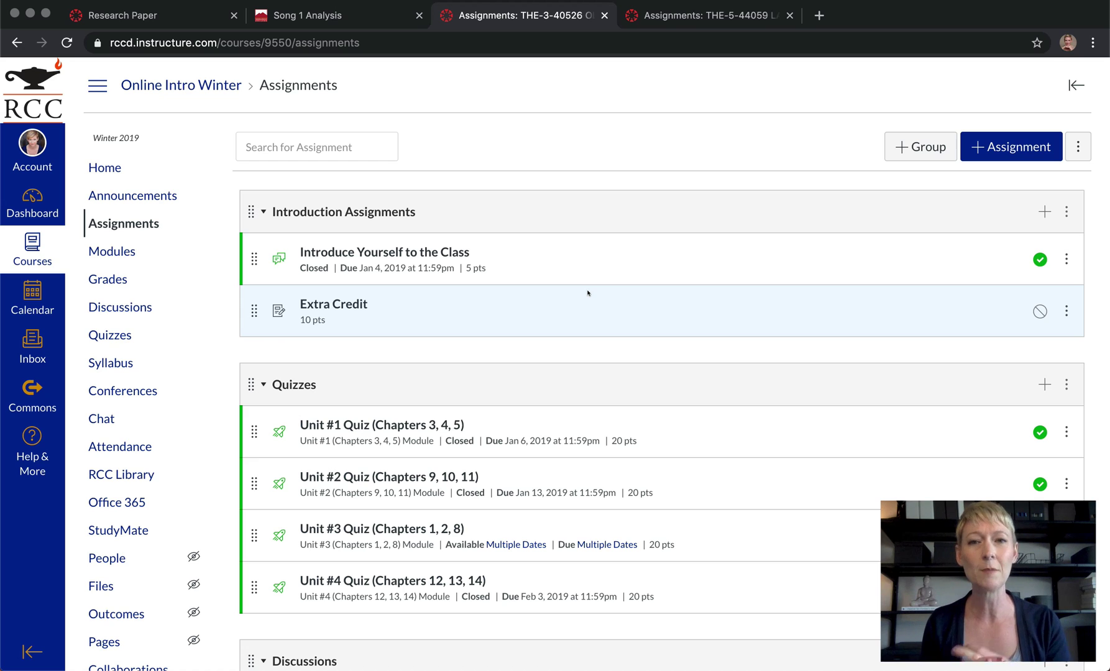
pyautogui.click(685, 18)
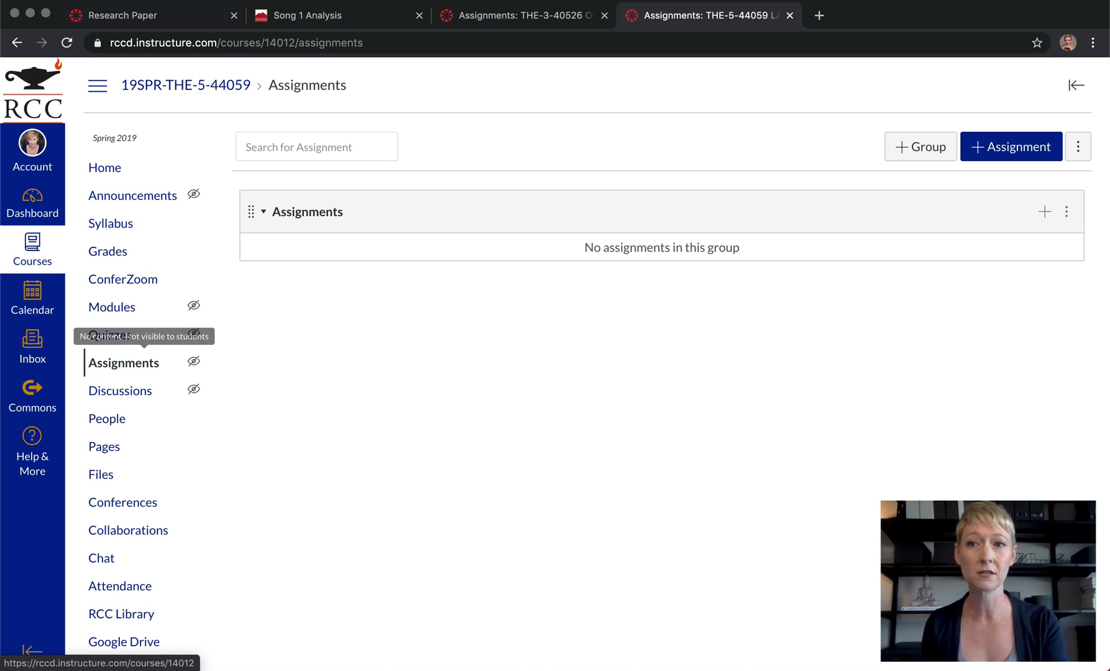
# - Enable Quizzes in the course navigation settings of the History of American Music Theatre course and save the change
pyautogui.click(156, 13)
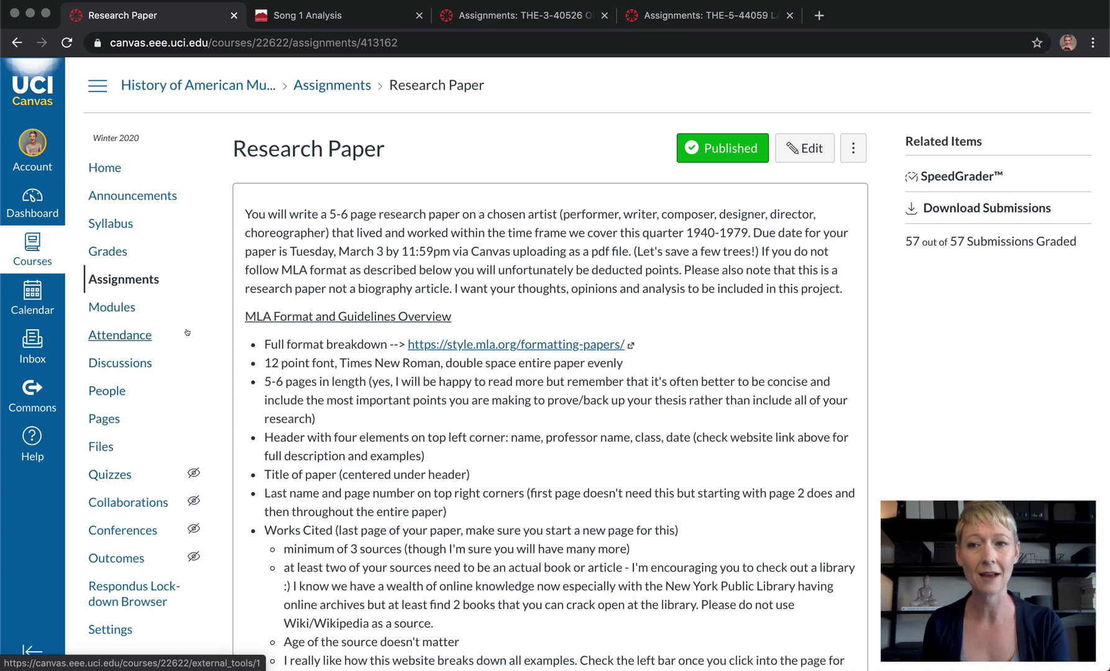
pyautogui.scroll(-5, 150, 348)
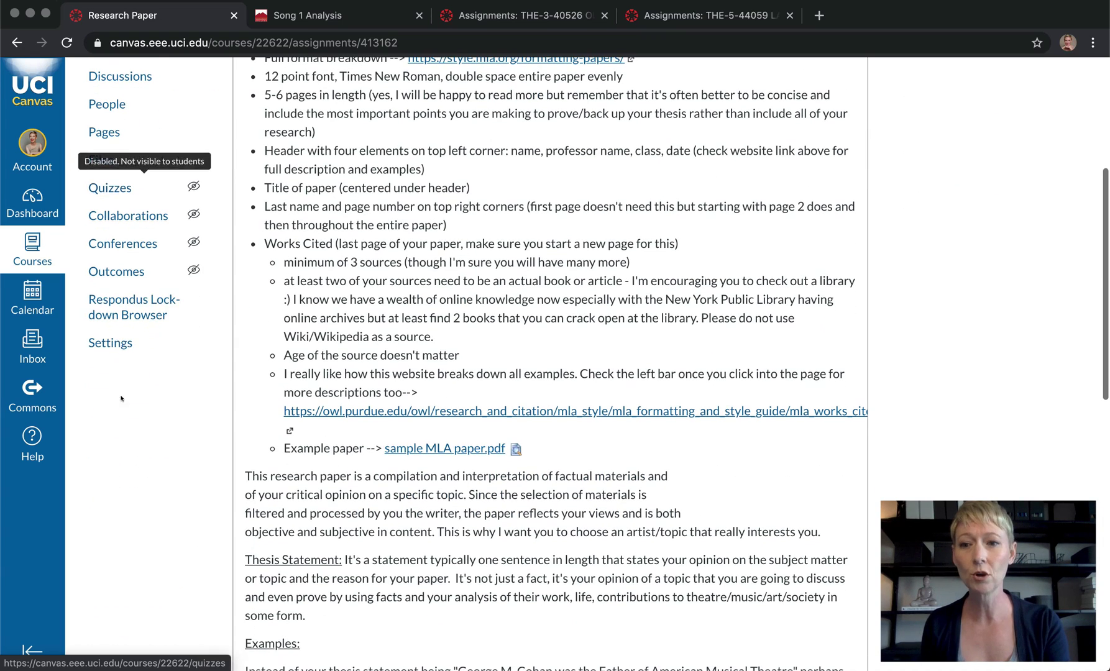
pyautogui.click(110, 343)
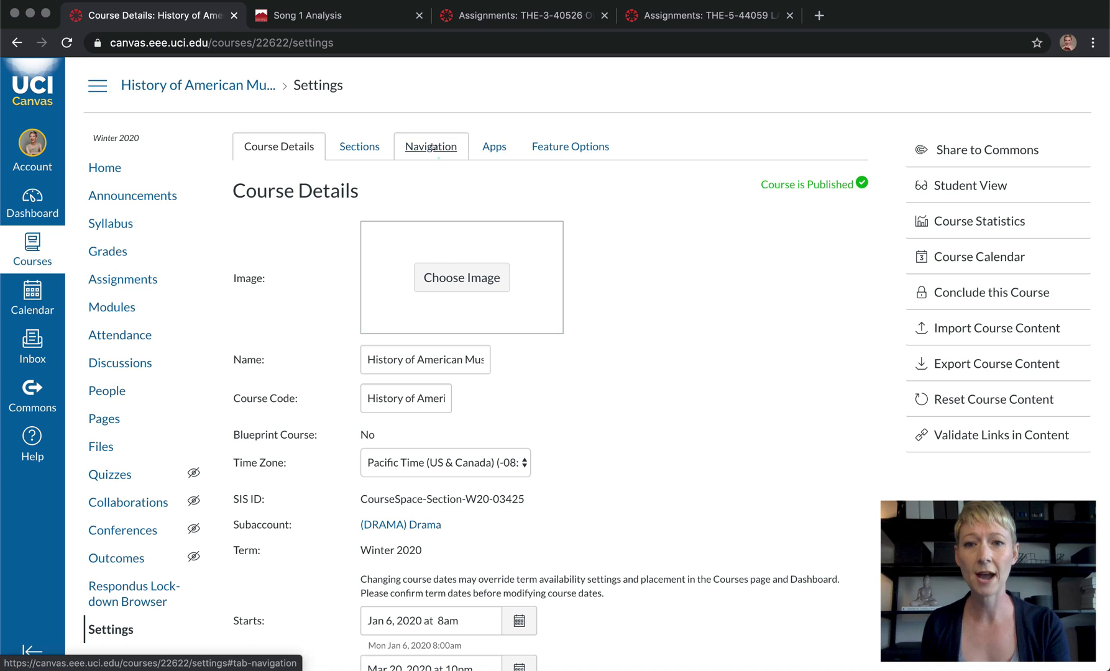
pyautogui.click(432, 147)
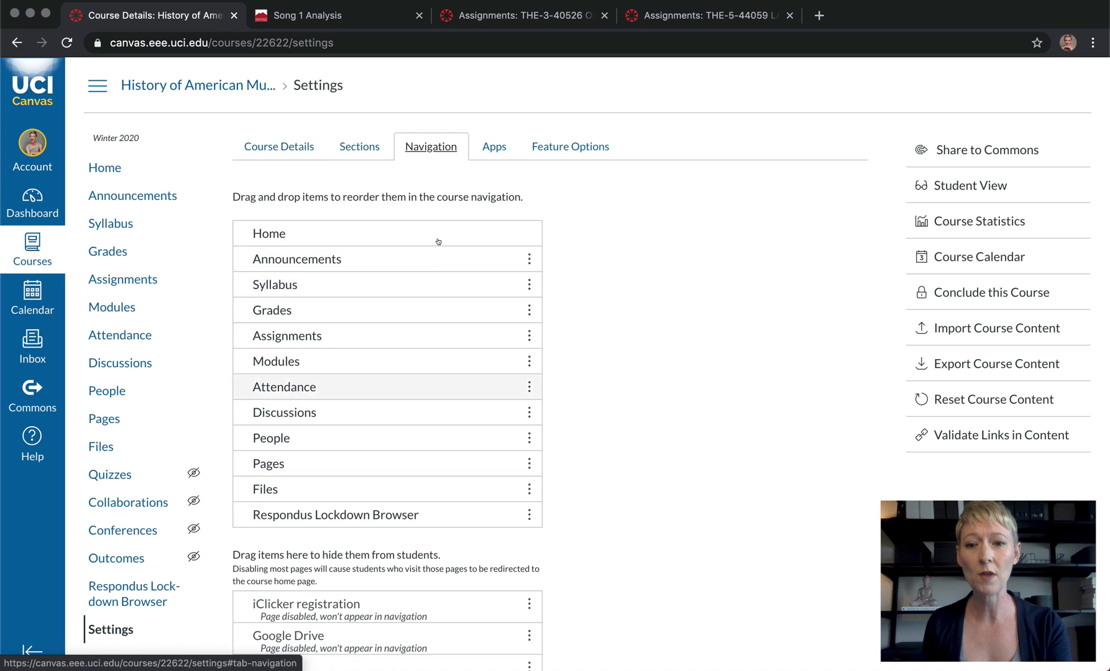
pyautogui.scroll(-5, 558, 419)
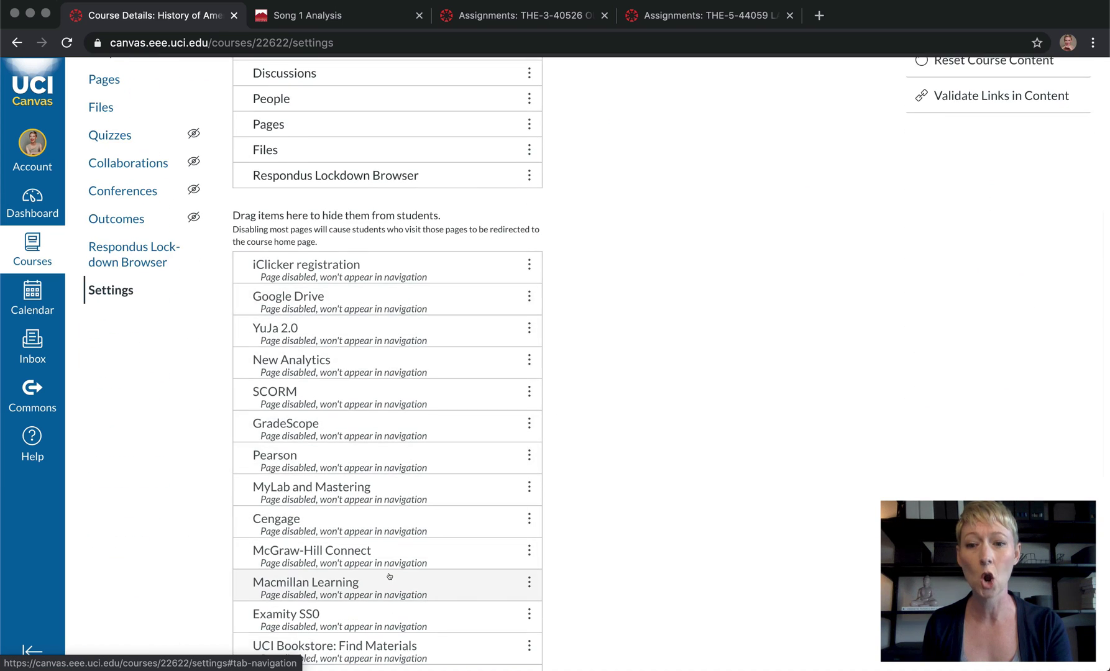
pyautogui.scroll(-6, 389, 575)
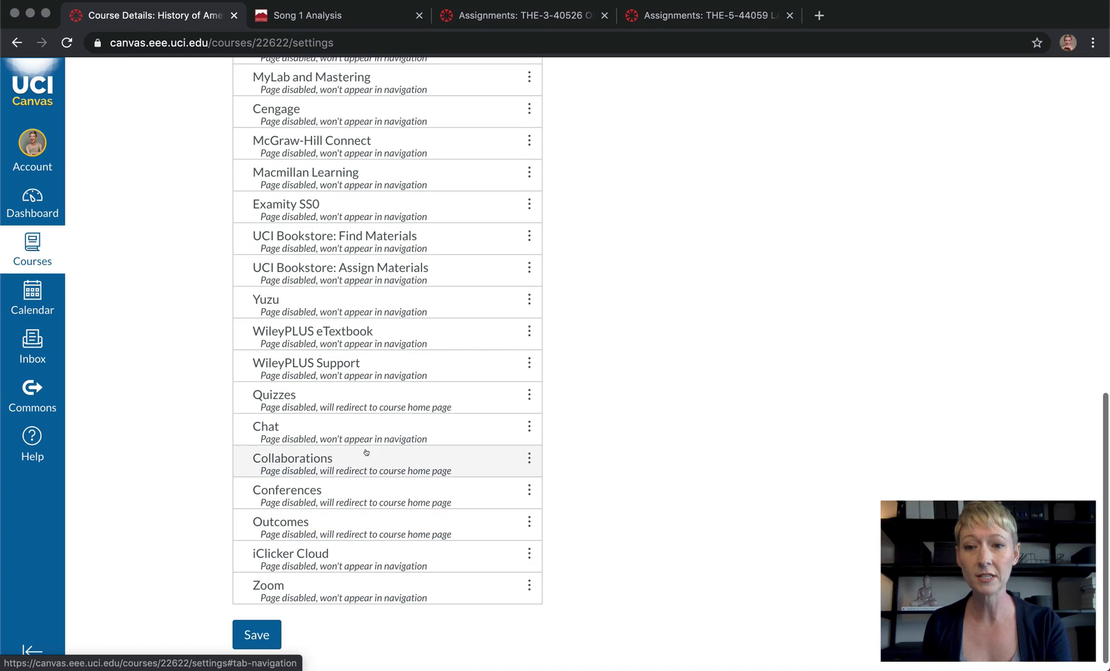
pyautogui.click(528, 396)
pyautogui.click(512, 442)
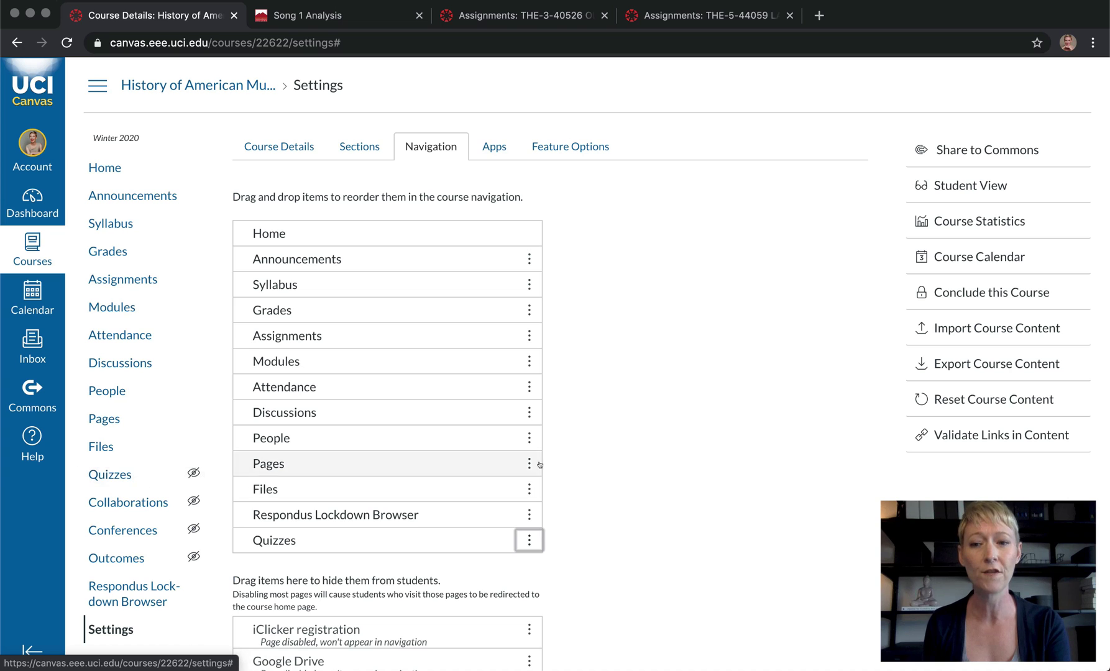
pyautogui.scroll(-15, 574, 496)
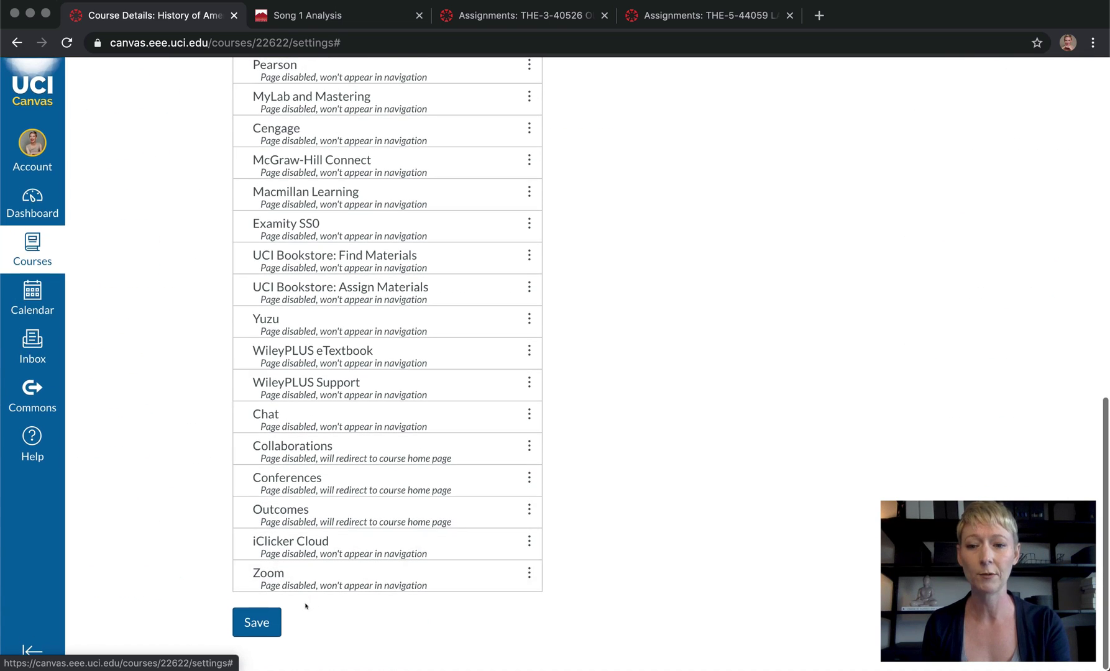
pyautogui.click(261, 616)
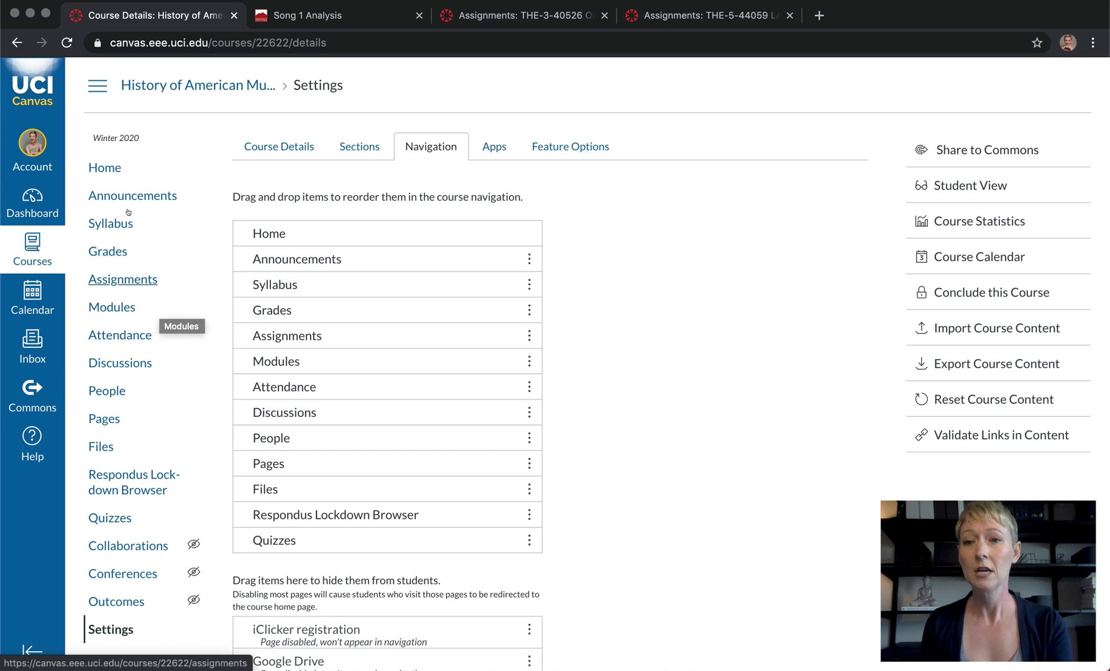
# - Start a new assignment in the course, name it "Research Paper" and place the cursor in its empty description
pyautogui.click(121, 280)
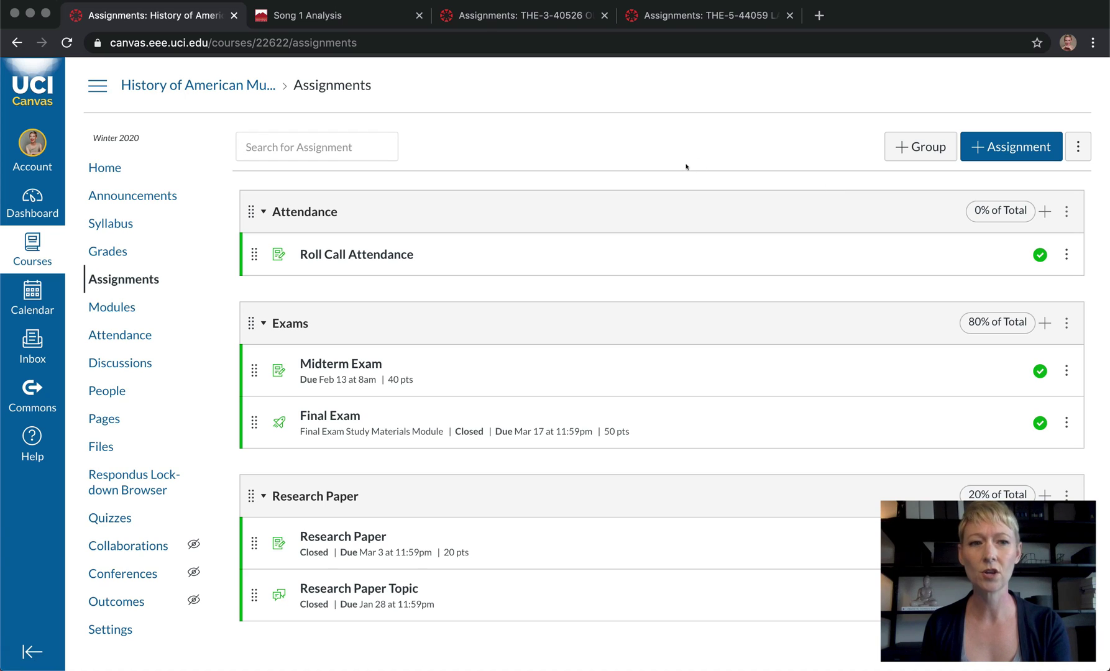
pyautogui.click(1009, 146)
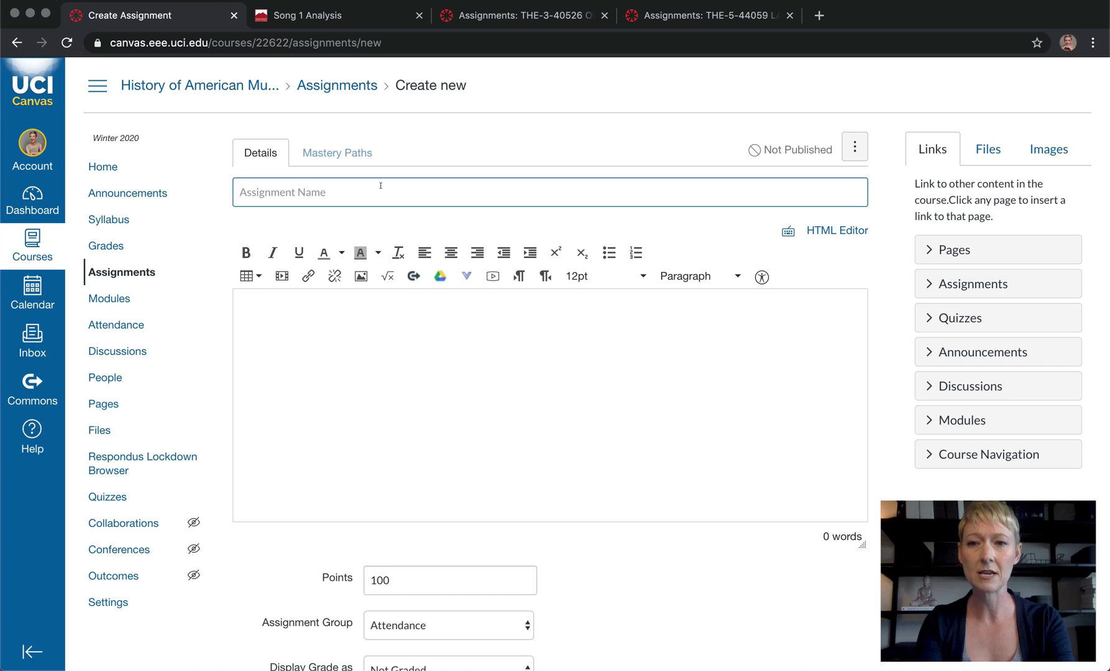
pyautogui.write('Reseacrh')
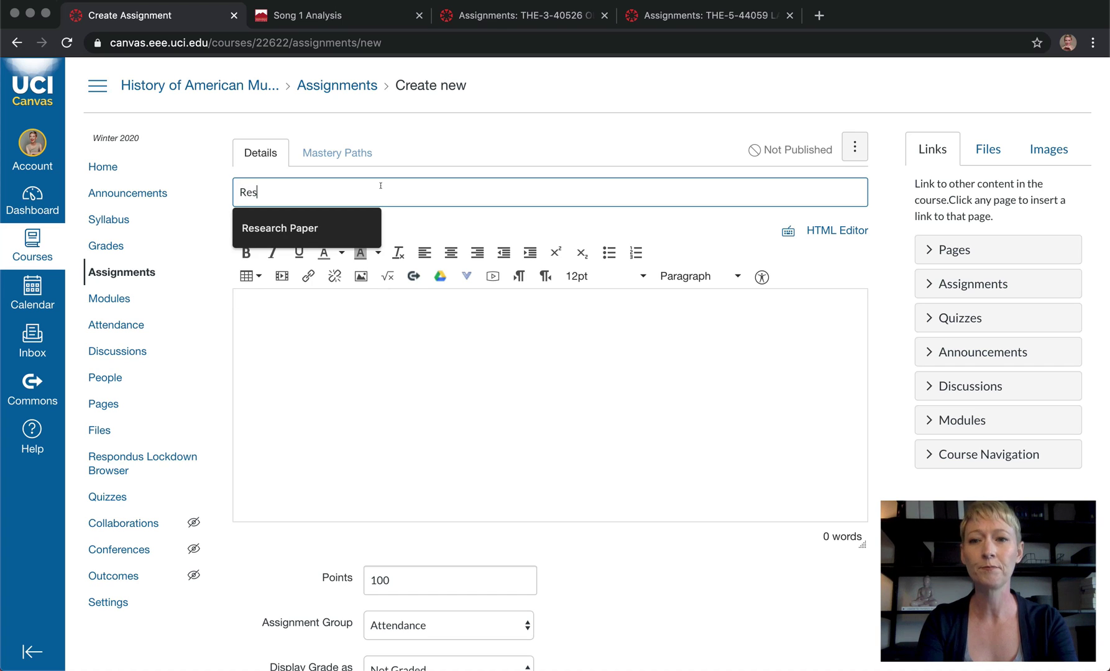
pyautogui.press('BackSpace')
pyautogui.press('BackSpace')
pyautogui.press('BackSpace')
pyautogui.press('BackSpace')
pyautogui.write('arch R')
pyautogui.press('BackSpace')
pyautogui.write('Paper')
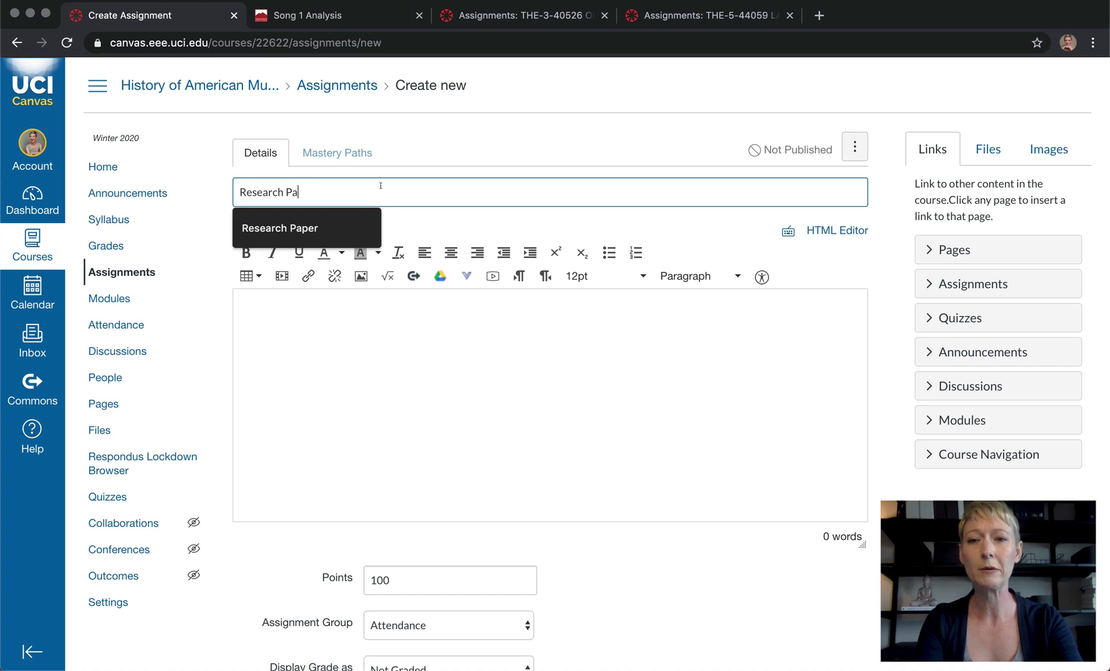
pyautogui.click(360, 314)
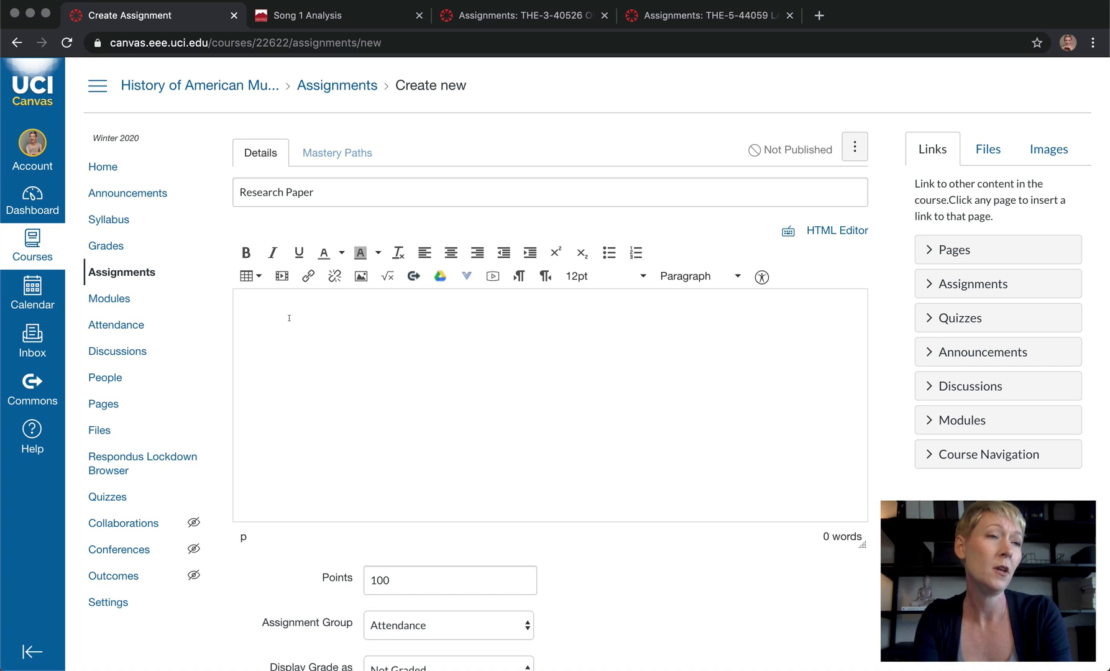
# - Write "Met Opera" in the assignment description and select that text
pyautogui.write('Met Opera')
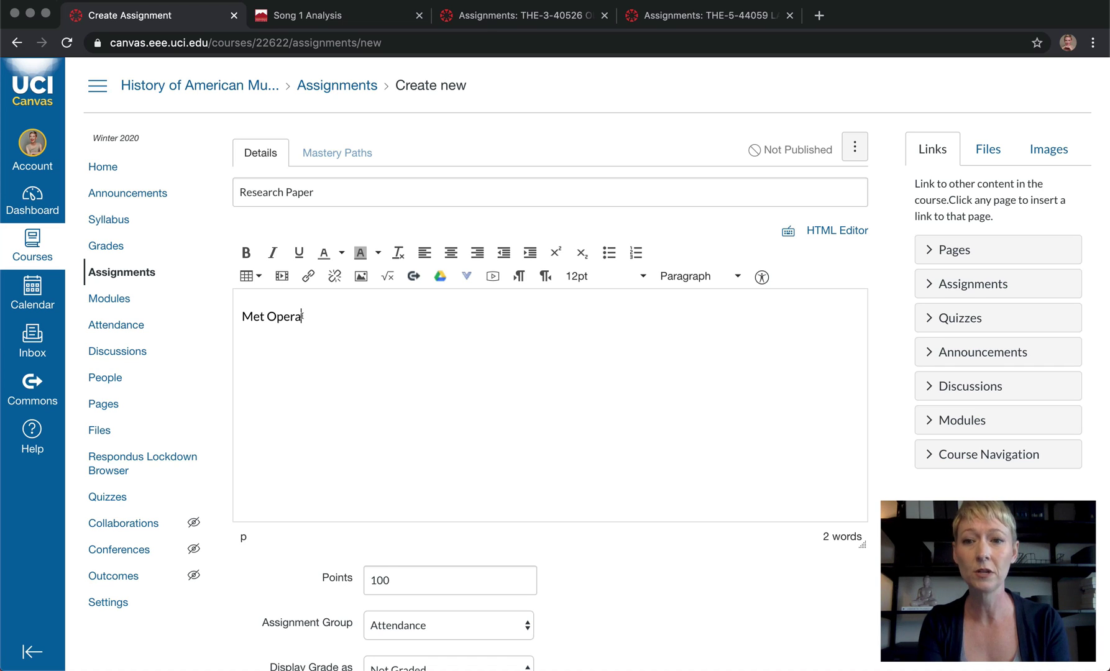
pyautogui.moveTo(301, 316); pyautogui.dragTo(241, 317)
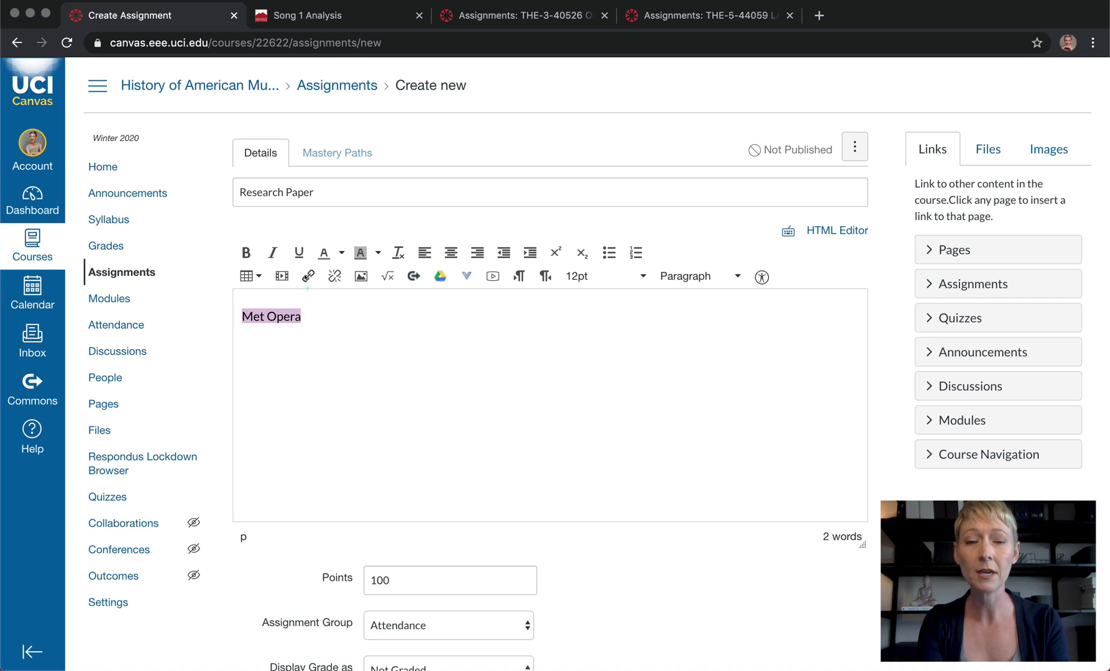
# - Examine the website link dialog and the media insertion dialog for the selected text, closing each without inserting anything
pyautogui.click(308, 275)
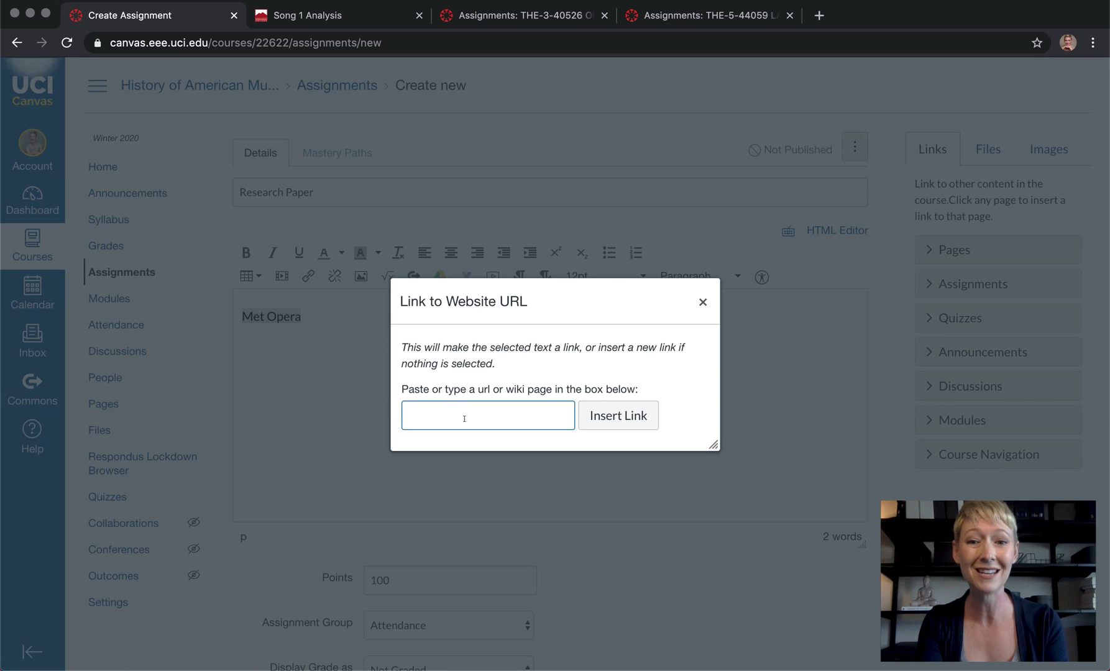
pyautogui.click(702, 298)
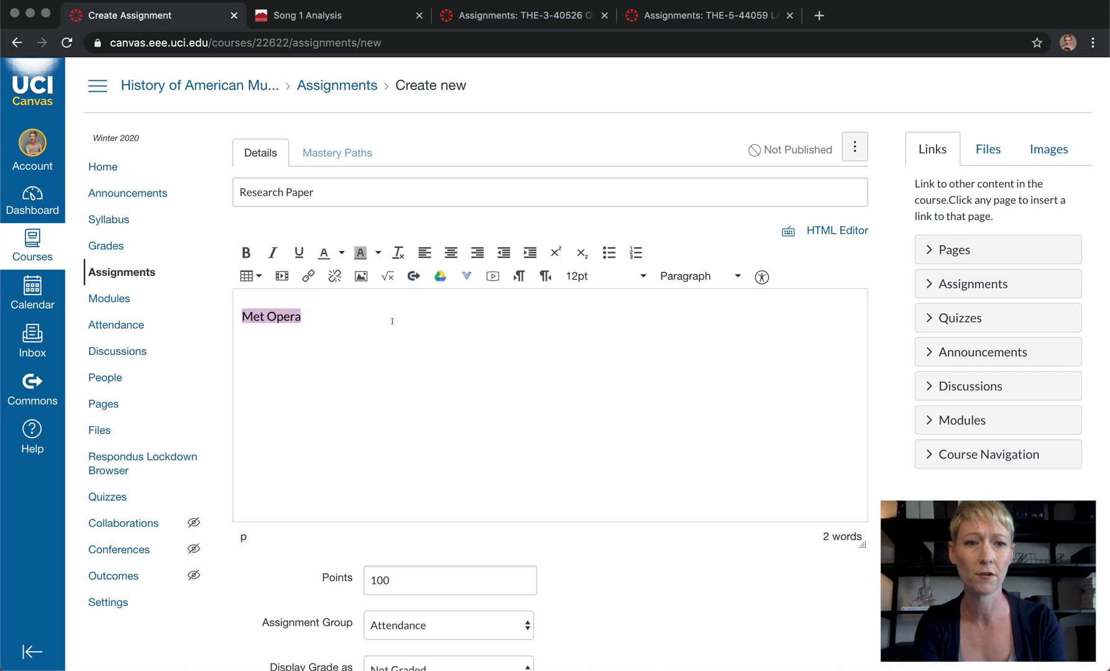
pyautogui.click(281, 276)
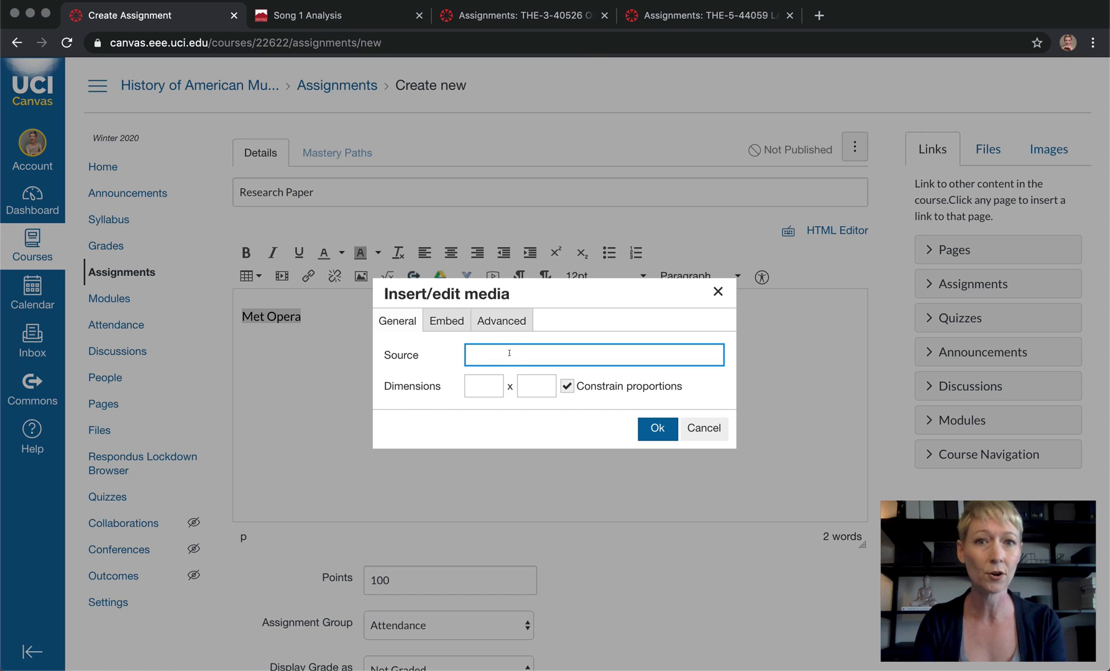
pyautogui.click(716, 291)
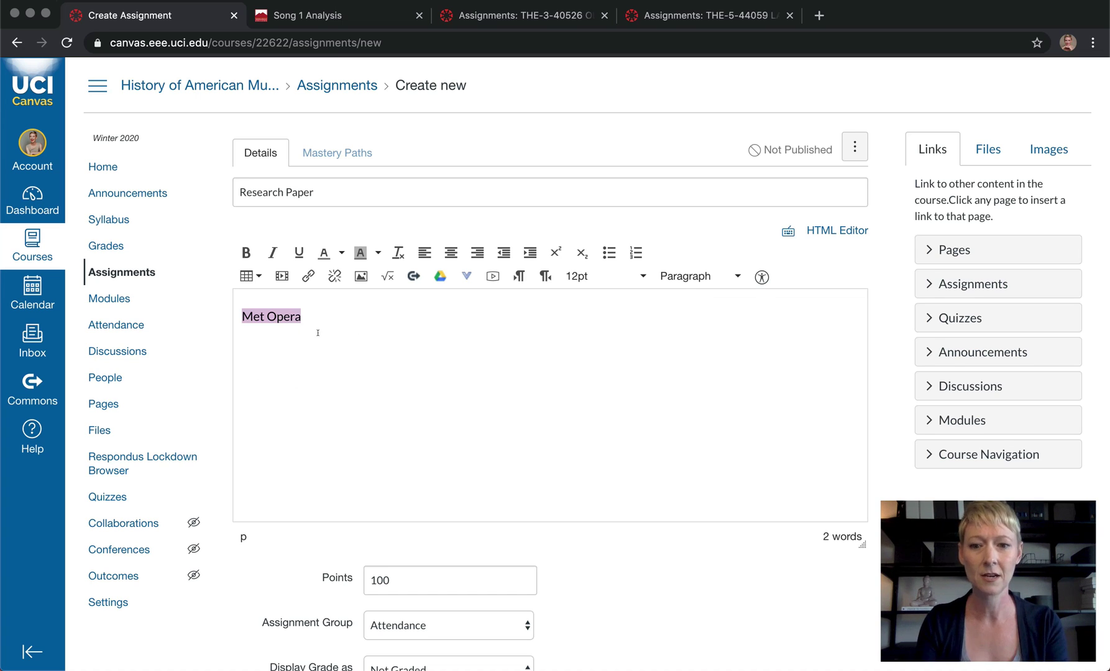
# - Review the assignment's points field and the available assignment group choices
pyautogui.scroll(-2, 318, 332)
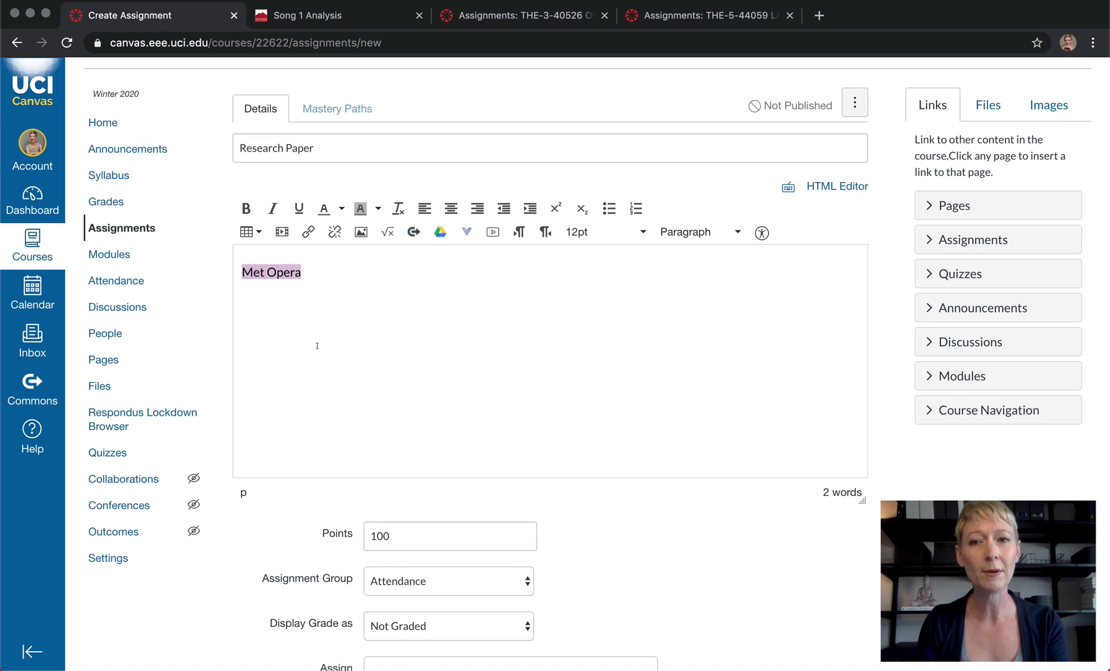
pyautogui.scroll(-4, 429, 380)
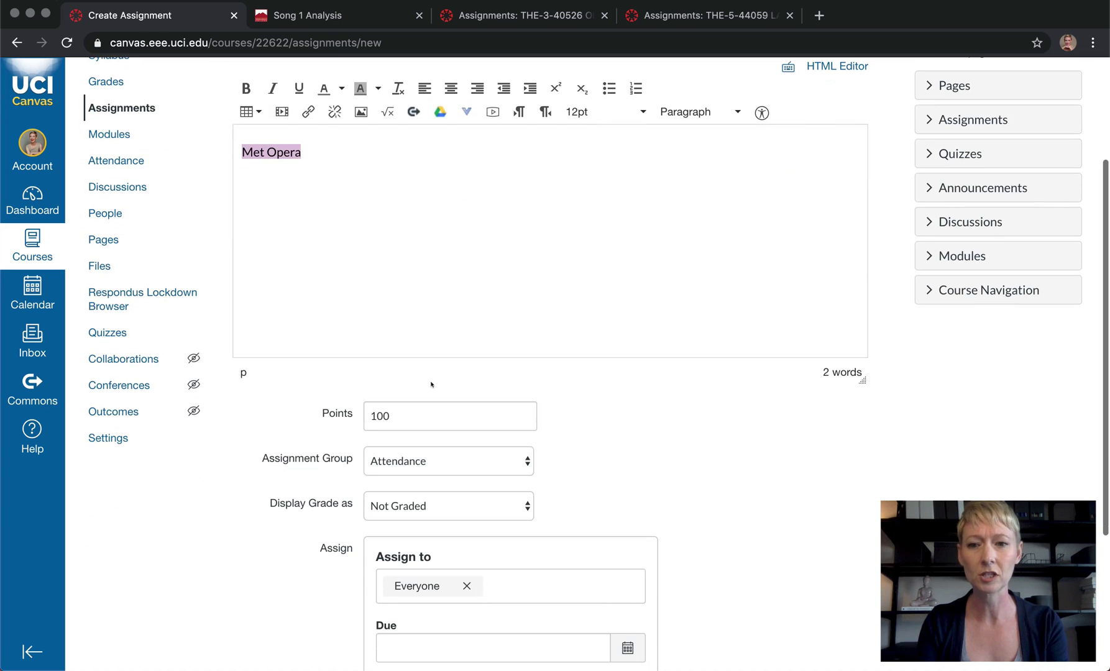
pyautogui.click(428, 416)
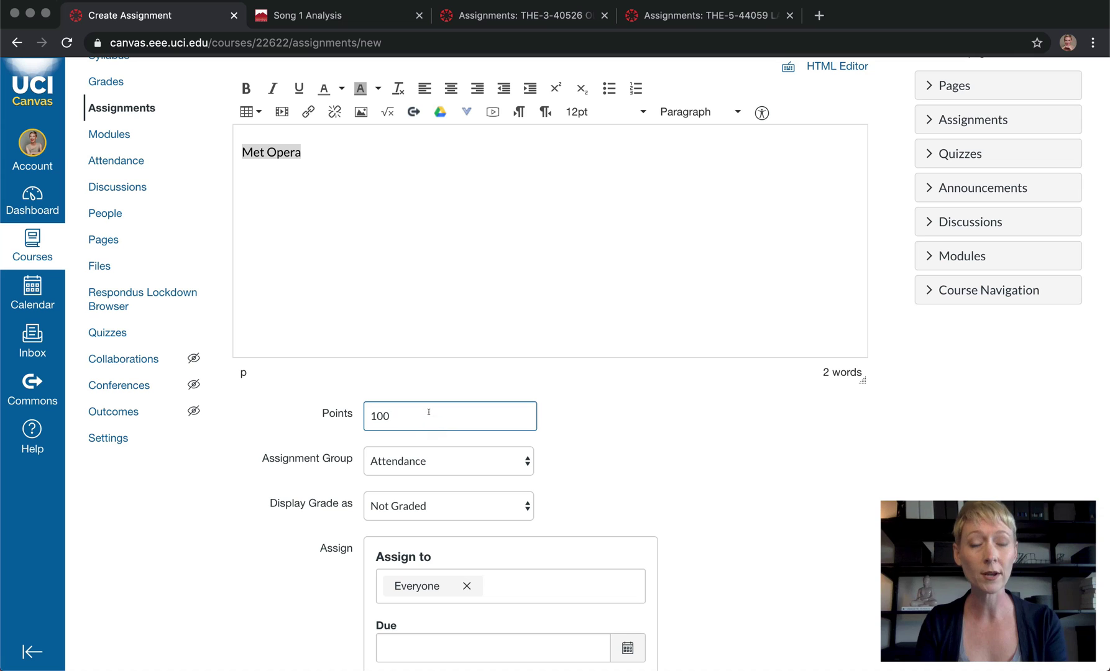
pyautogui.click(521, 464)
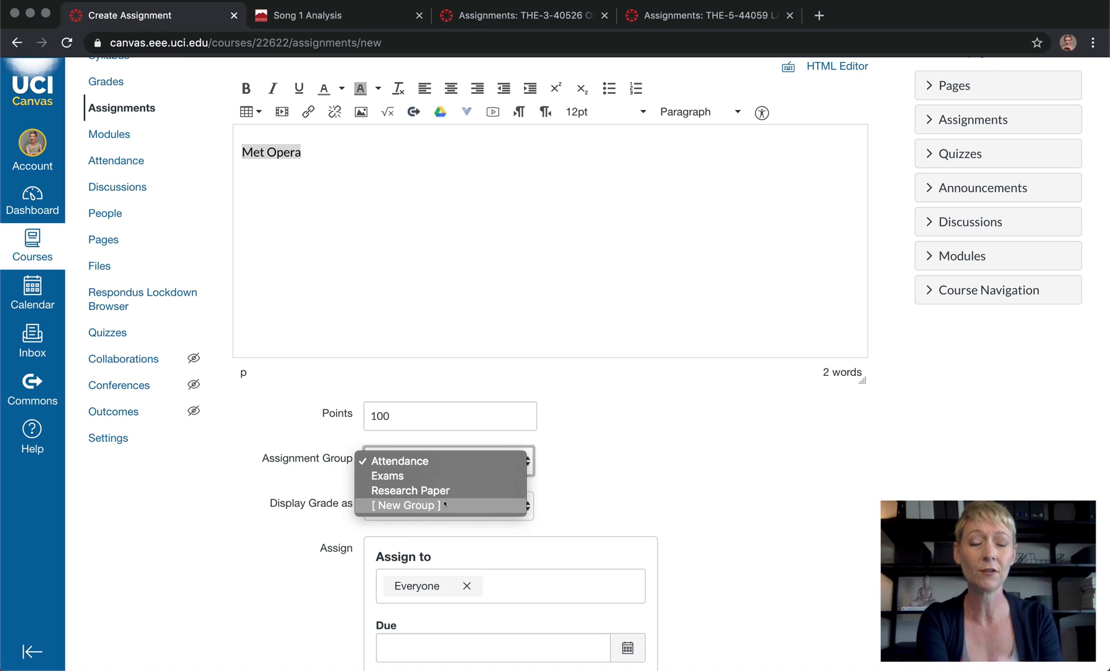
pyautogui.click(569, 475)
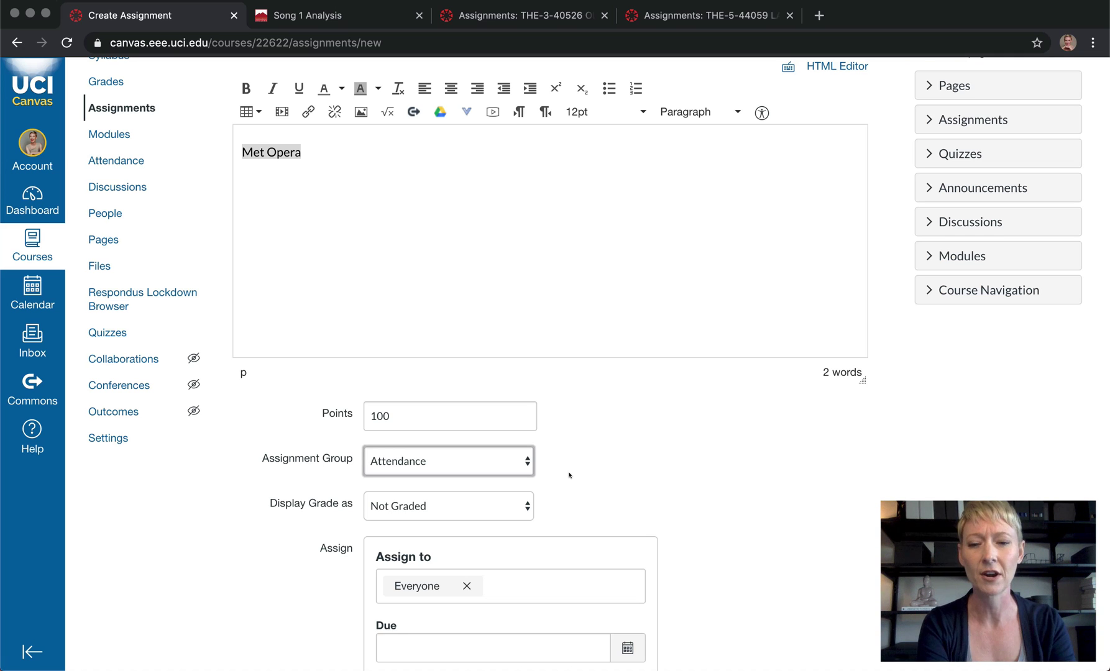
# - Display the assignment's grade as Percentage and choose Online as the submission type
pyautogui.scroll(-2, 569, 475)
pyautogui.click(516, 452)
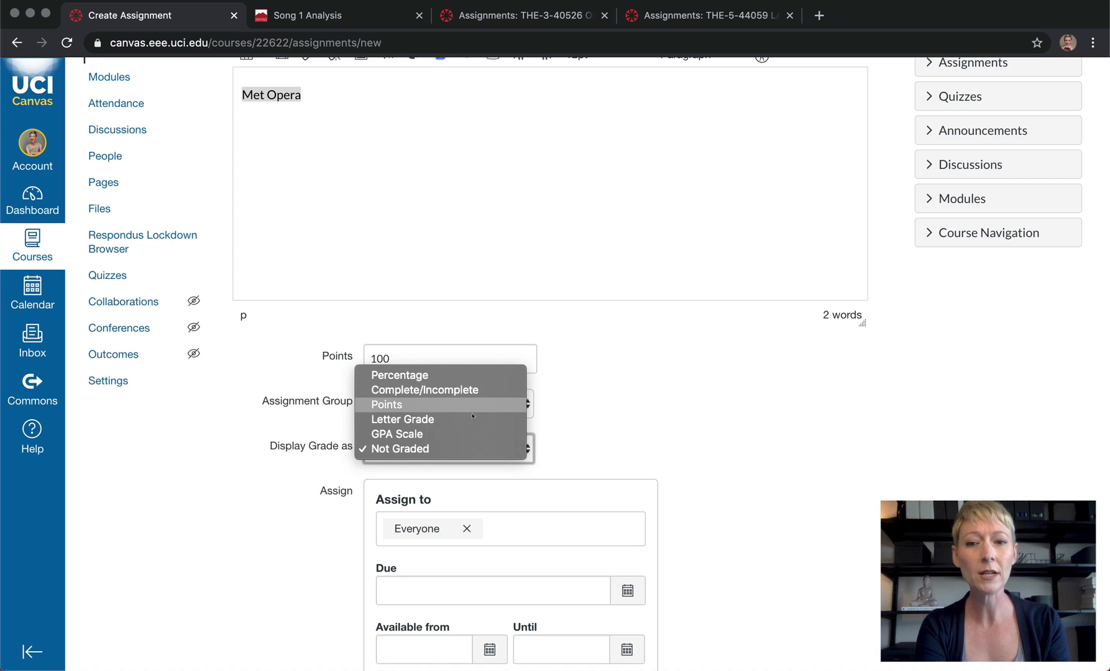
pyautogui.click(468, 376)
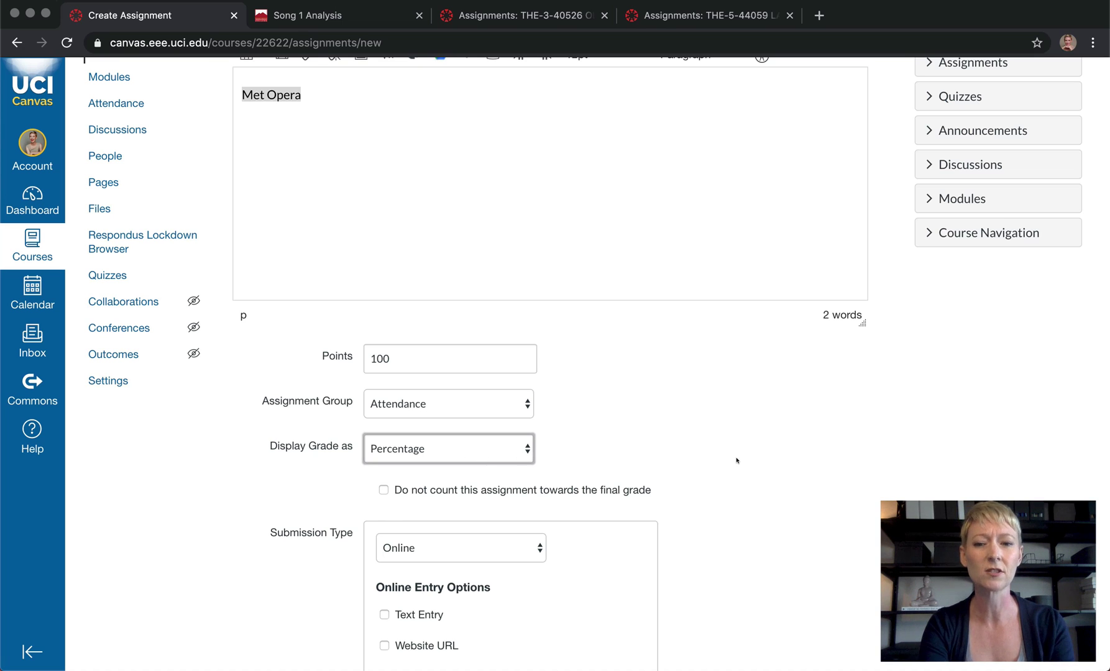
pyautogui.scroll(-4, 736, 460)
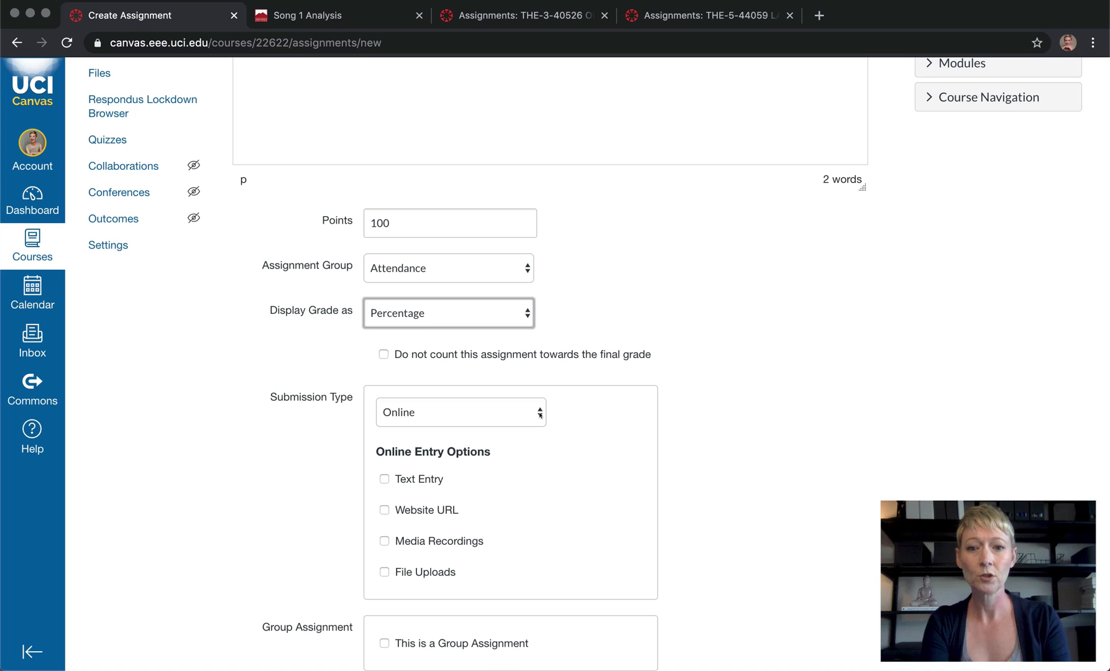
pyautogui.click(539, 413)
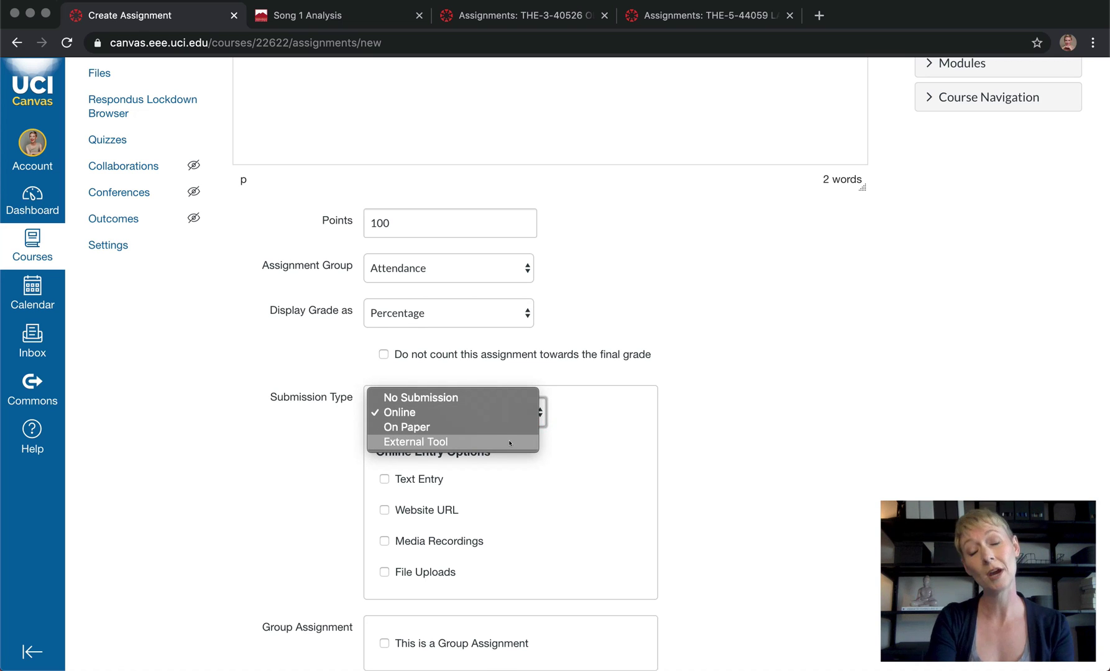
pyautogui.click(499, 412)
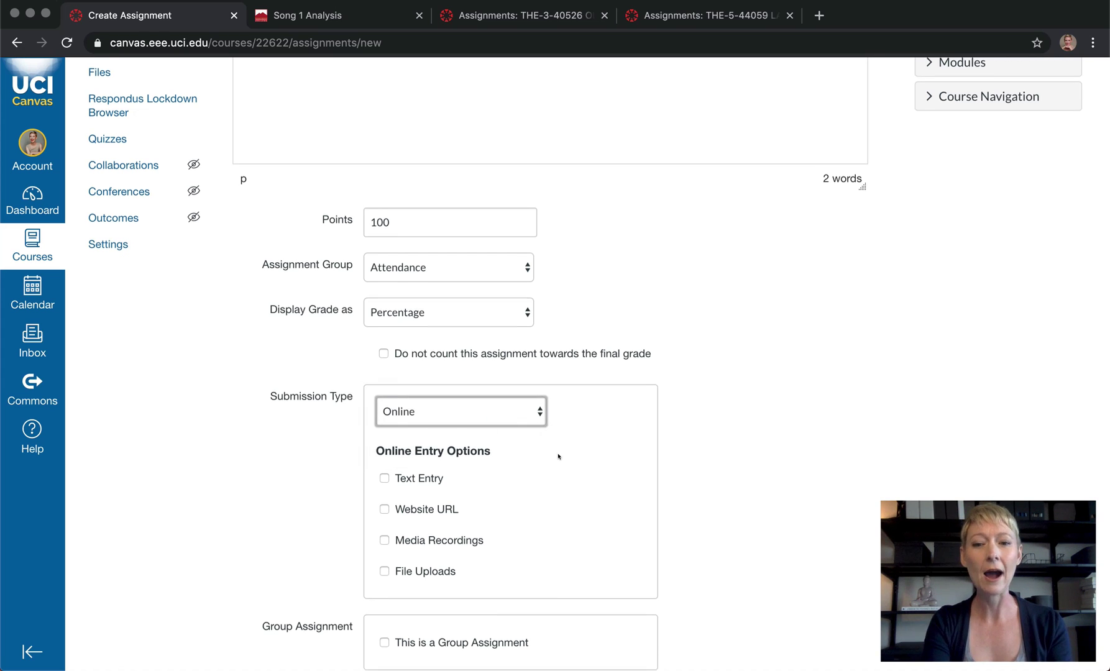
# - Try the Text Entry, Website URL and Media Recordings online entry options one after another, clearing each again
pyautogui.scroll(-1, 558, 457)
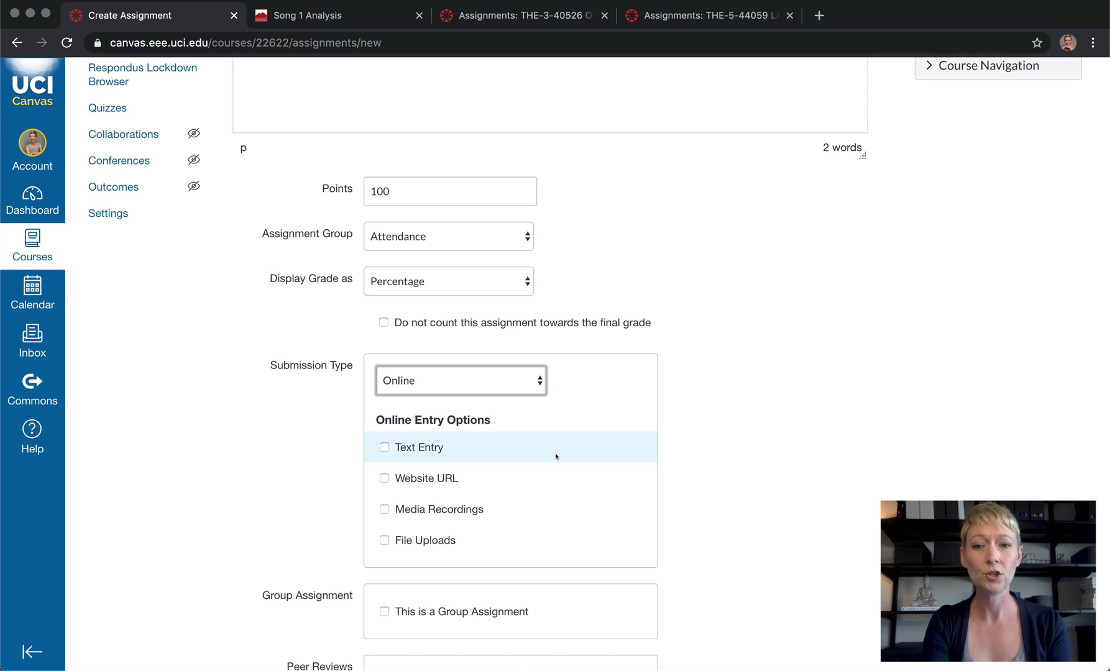
pyautogui.click(382, 447)
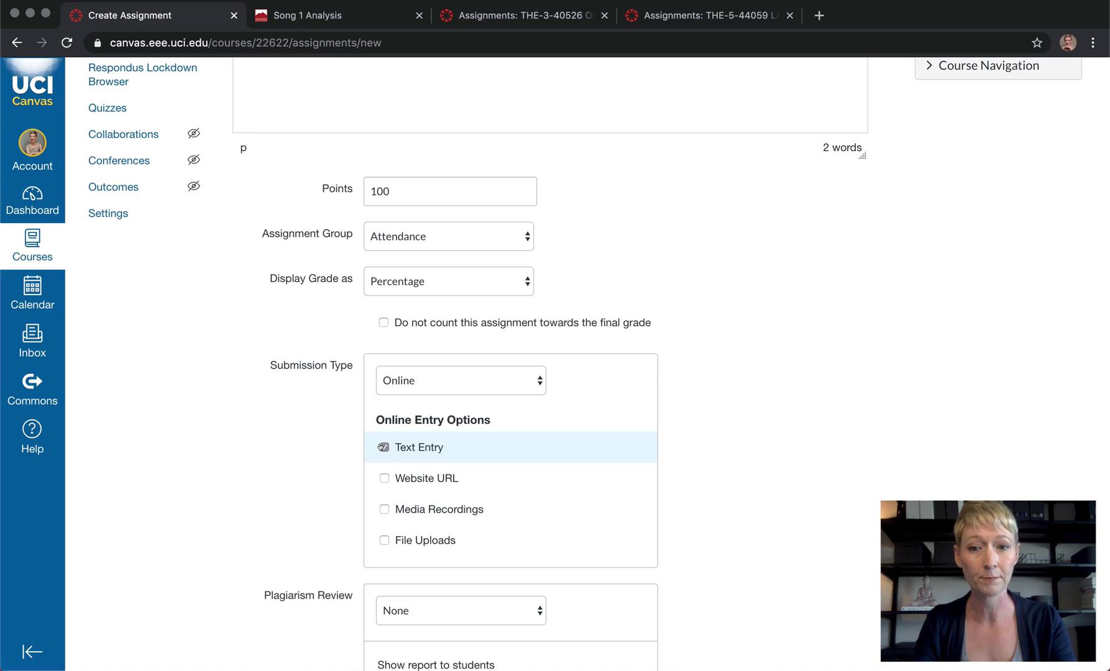
pyautogui.click(383, 447)
pyautogui.click(383, 479)
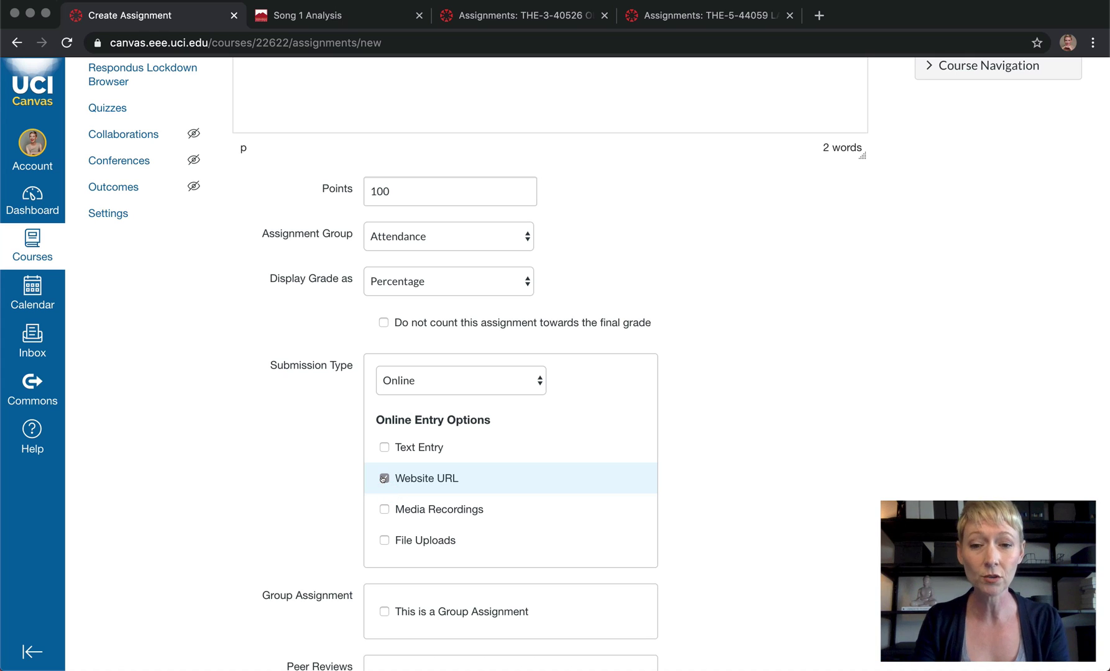
pyautogui.click(383, 478)
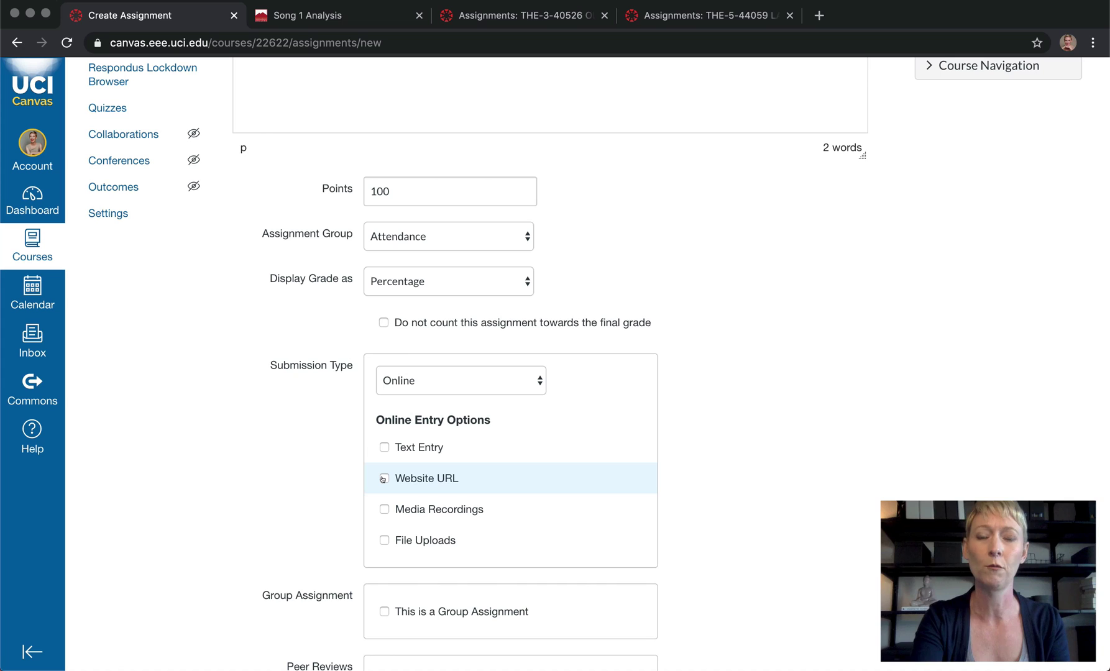
pyautogui.click(383, 508)
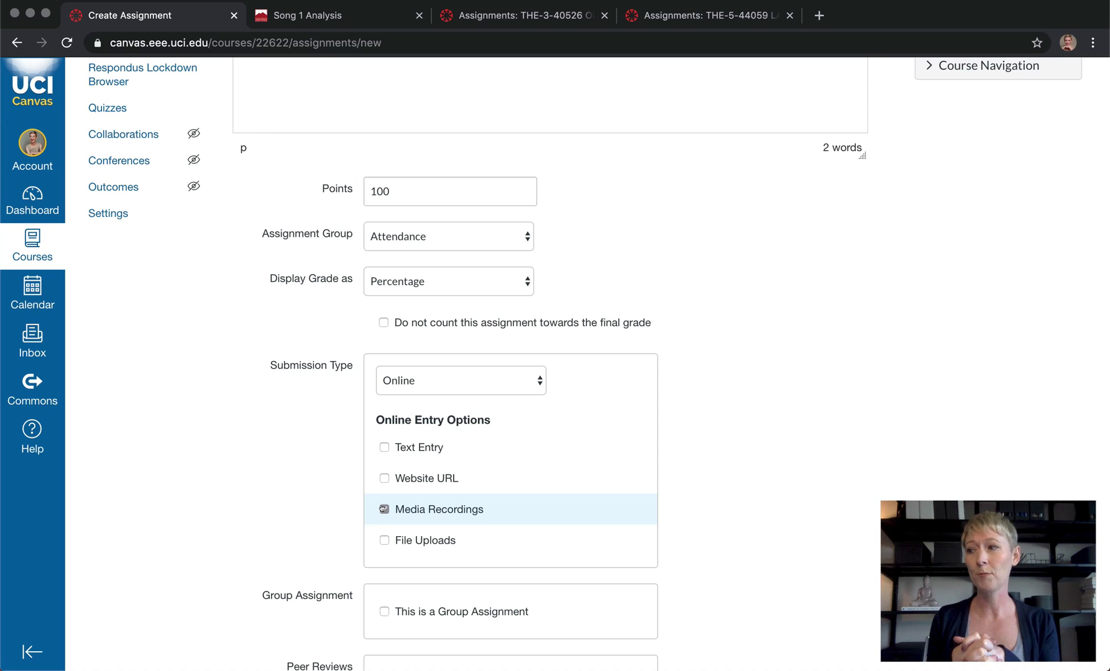
pyautogui.click(384, 509)
pyautogui.click(384, 509)
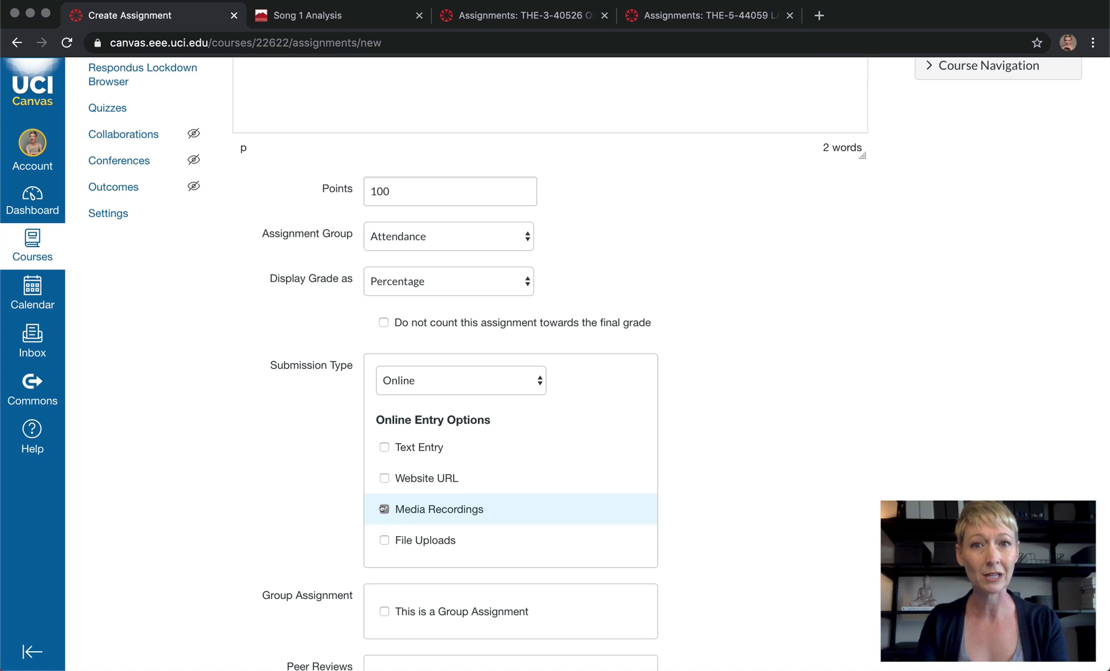
pyautogui.click(383, 509)
# - Allow File Uploads as the online entry option, turning Restrict Upload File Types on and off again to view its extension field
pyautogui.click(383, 540)
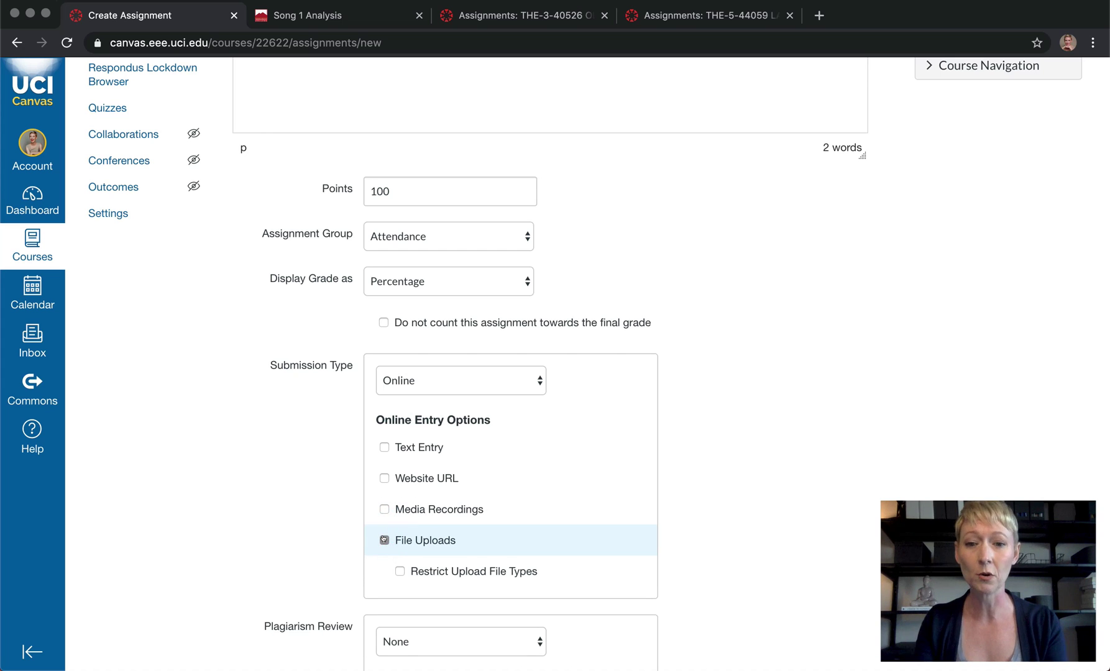
pyautogui.scroll(-1, 384, 535)
pyautogui.click(399, 531)
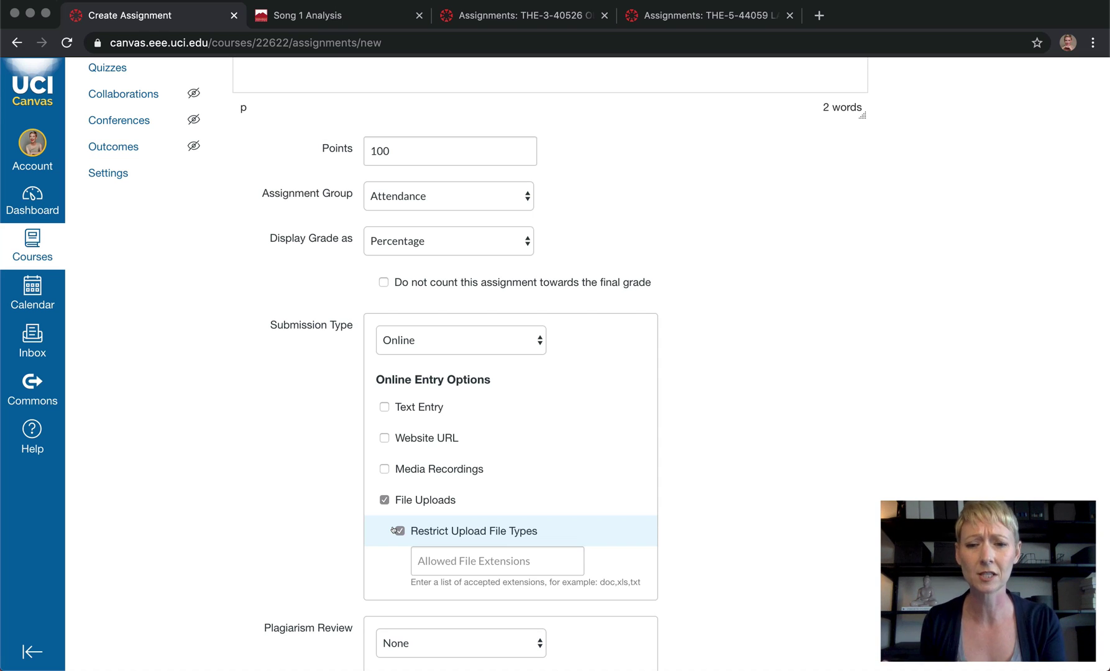
pyautogui.click(394, 530)
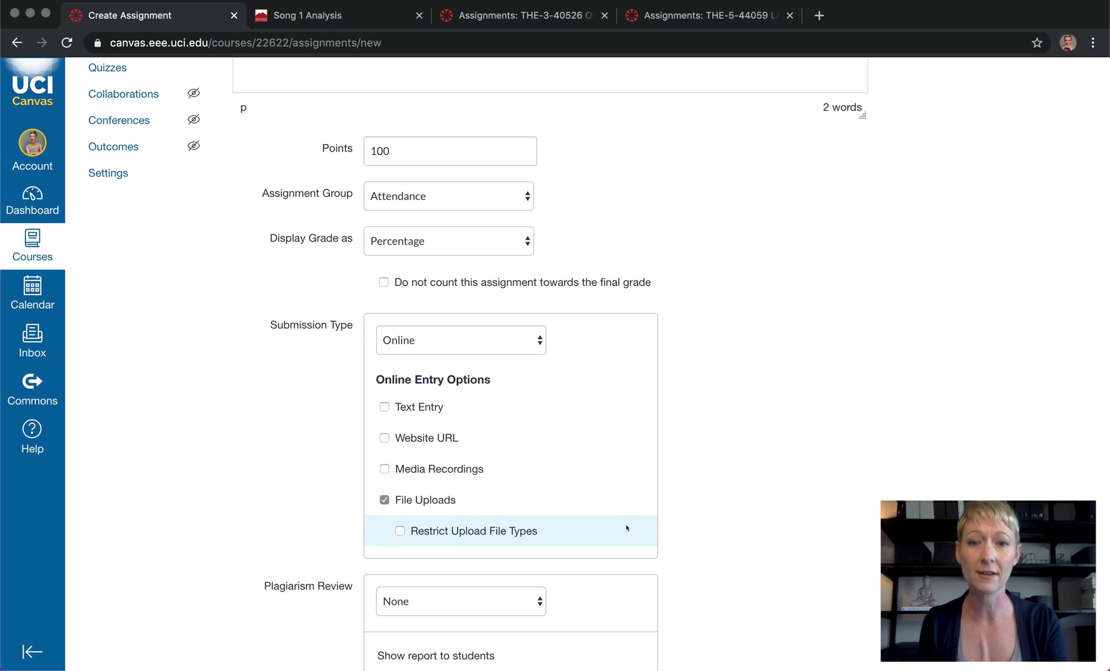
# - Examine the Plagiarism Review choices and the setting for showing the report to students
pyautogui.scroll(-3, 626, 528)
pyautogui.click(538, 524)
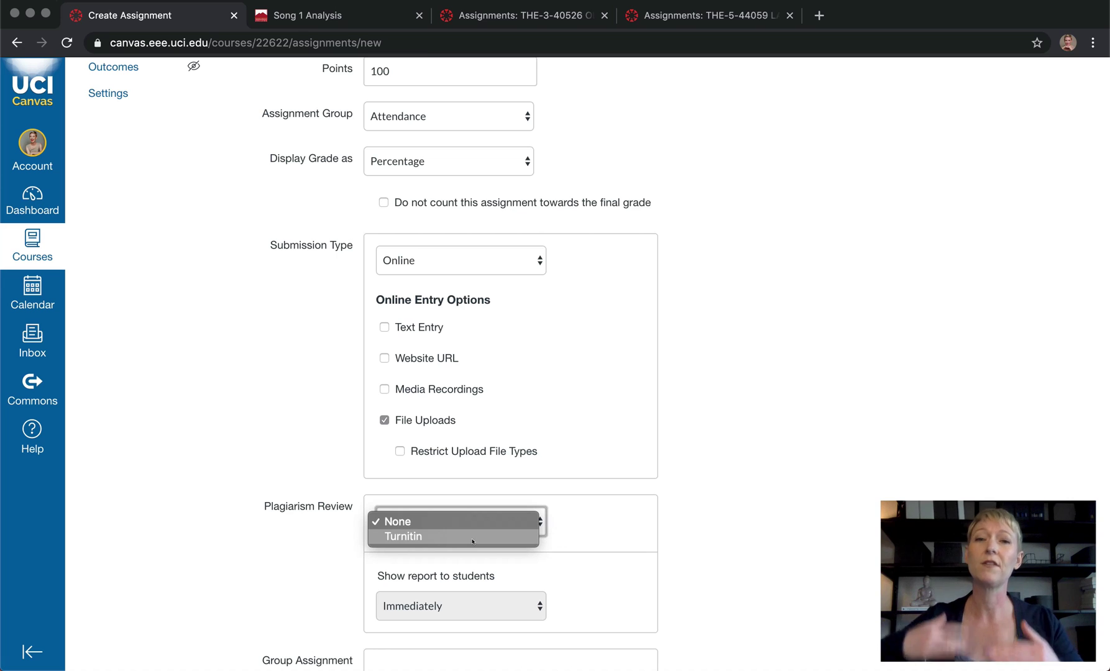
pyautogui.click(624, 537)
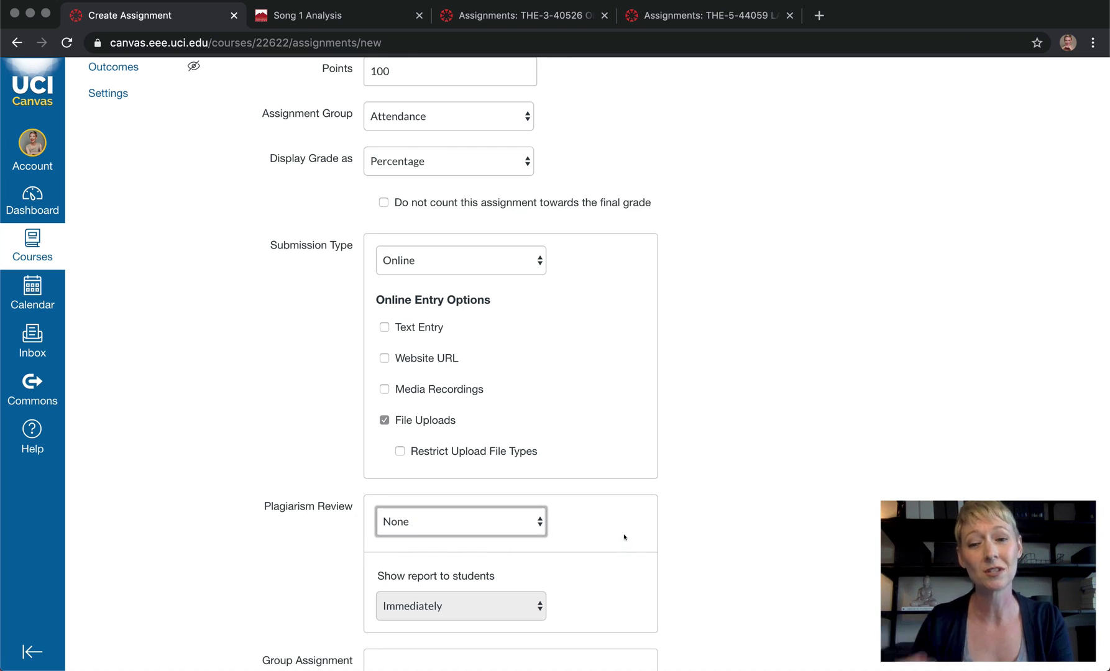
pyautogui.scroll(-3, 669, 538)
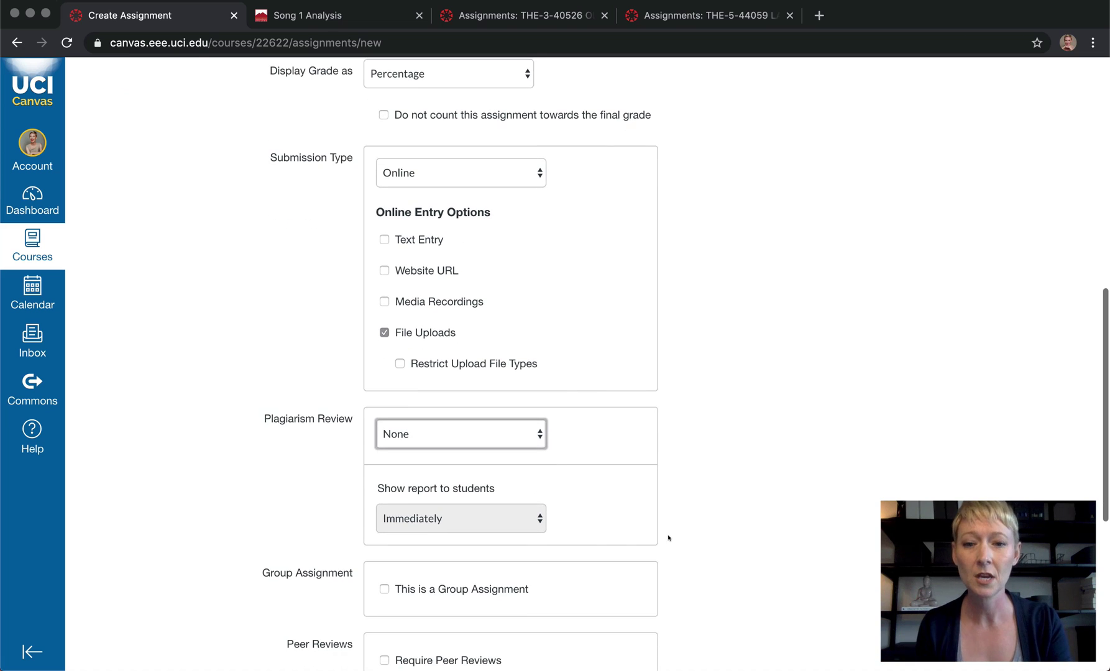
pyautogui.click(536, 523)
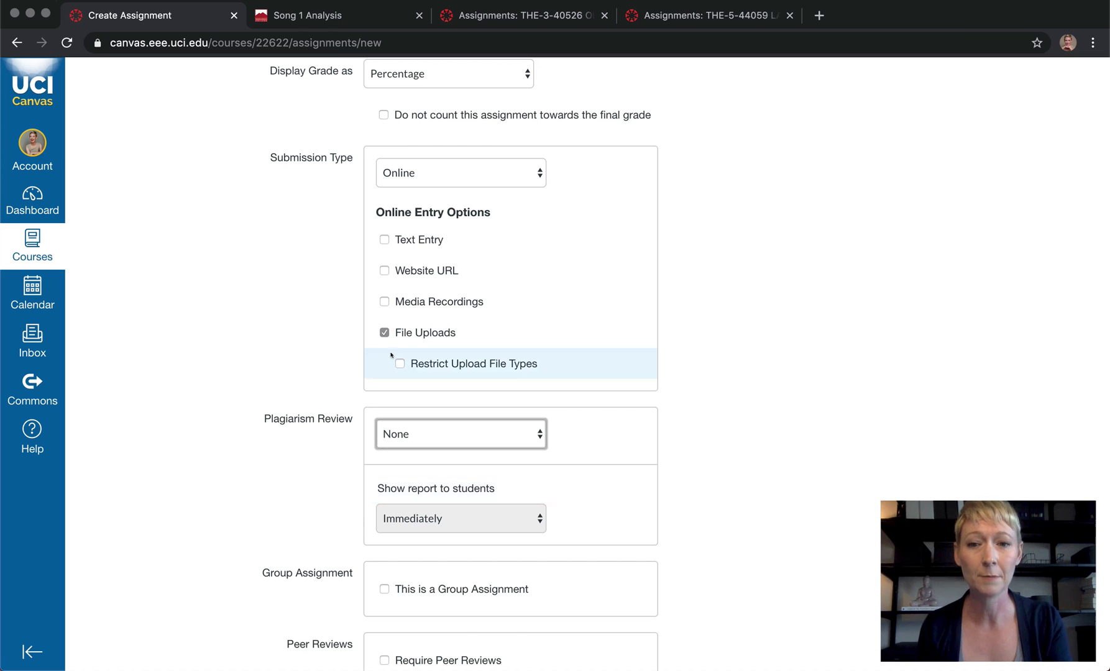
# - Turn on Require Peer Reviews to view its assignment and anonymity options, and turn it off again
pyautogui.scroll(-3, 613, 497)
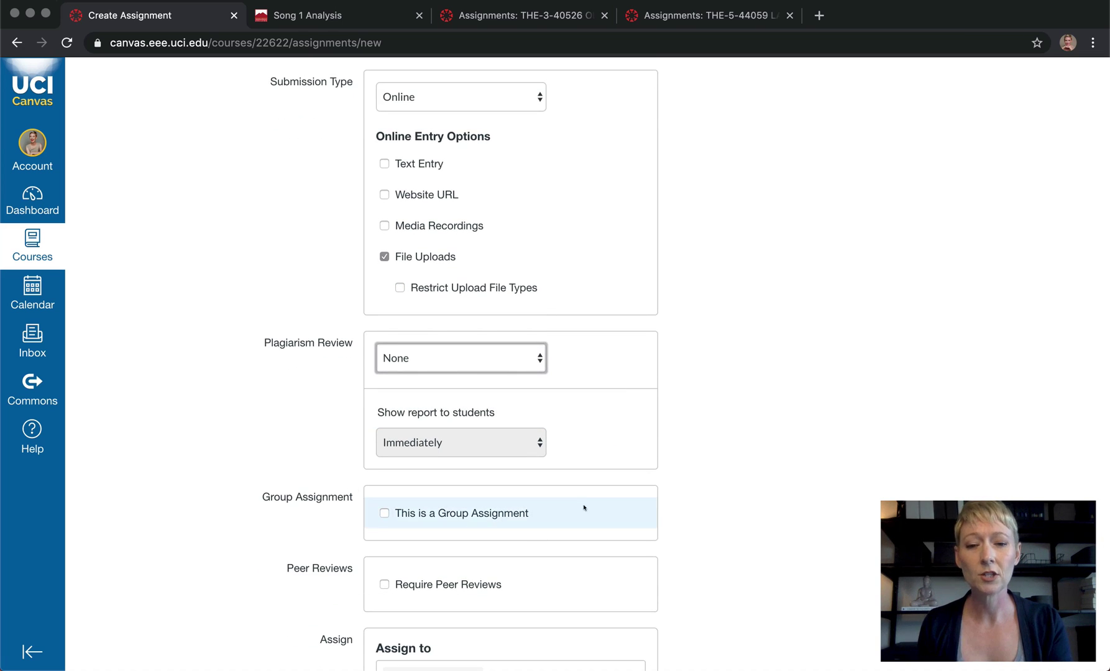
pyautogui.scroll(-3, 729, 498)
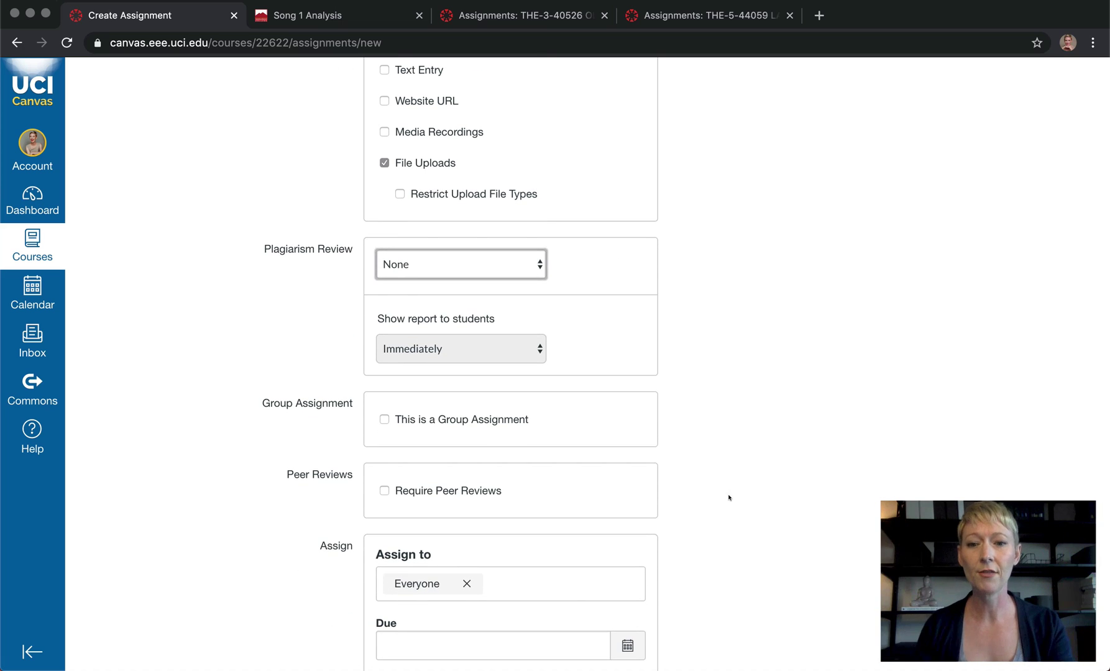
pyautogui.click(383, 492)
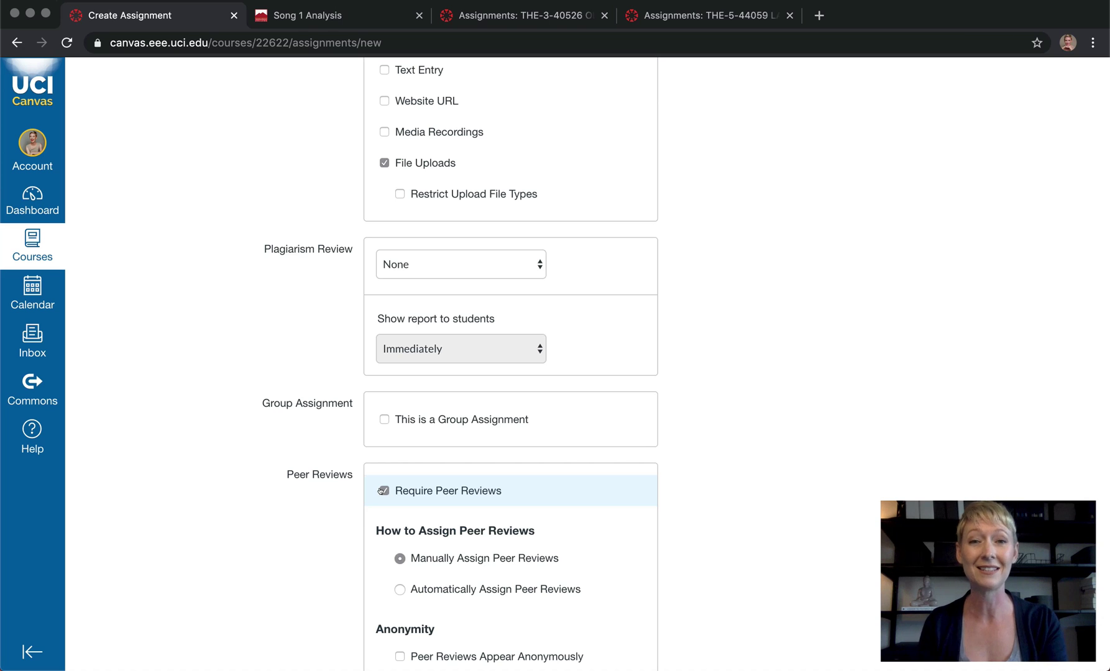
pyautogui.click(384, 491)
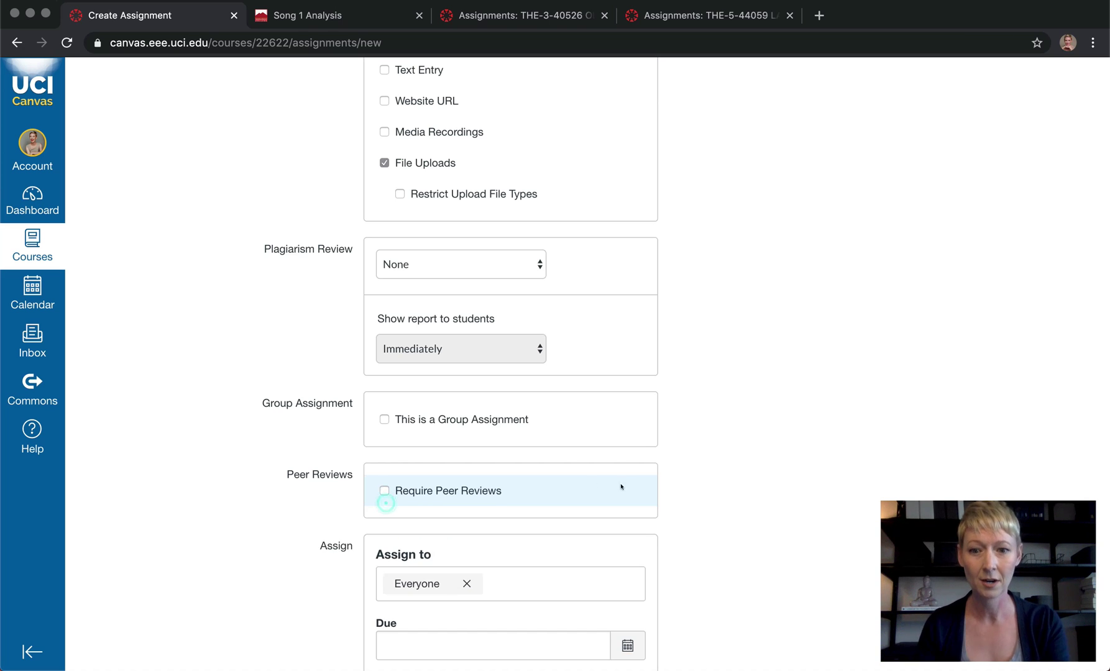
# - Set the assignment's due date to Mar 27 11:59pm for everyone
pyautogui.scroll(-3, 726, 488)
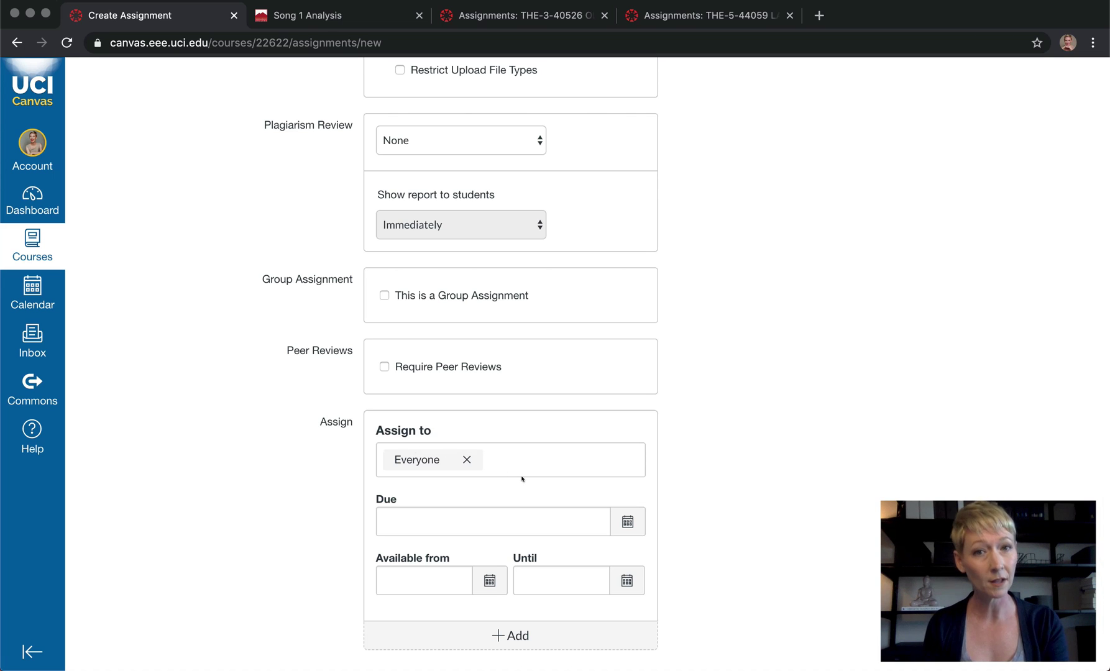
pyautogui.click(623, 526)
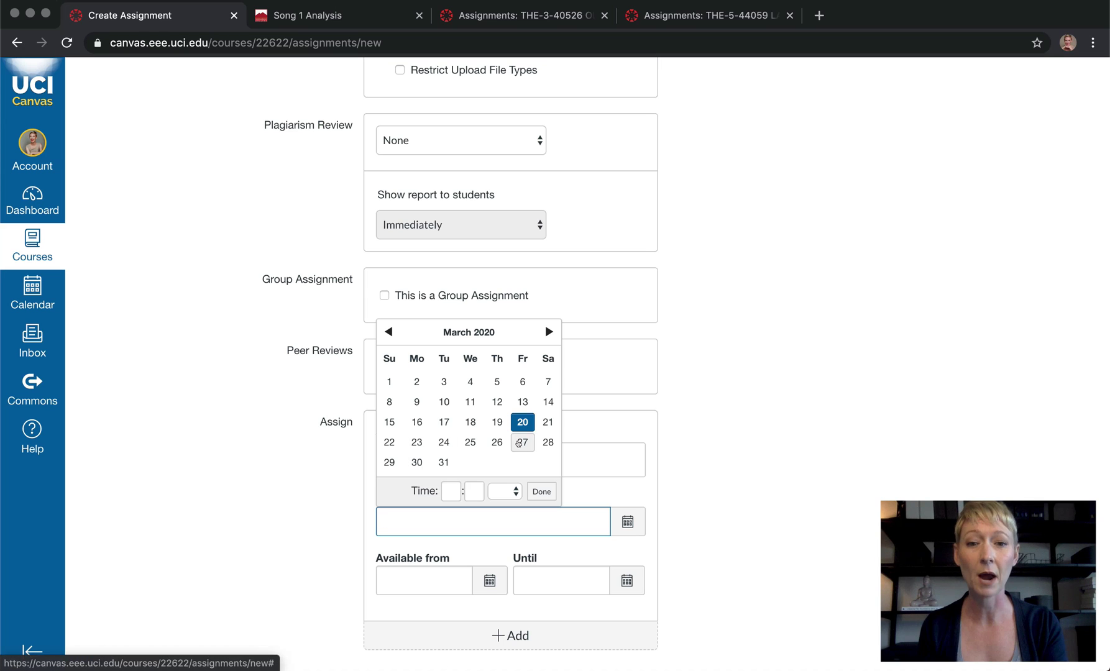
pyautogui.click(518, 443)
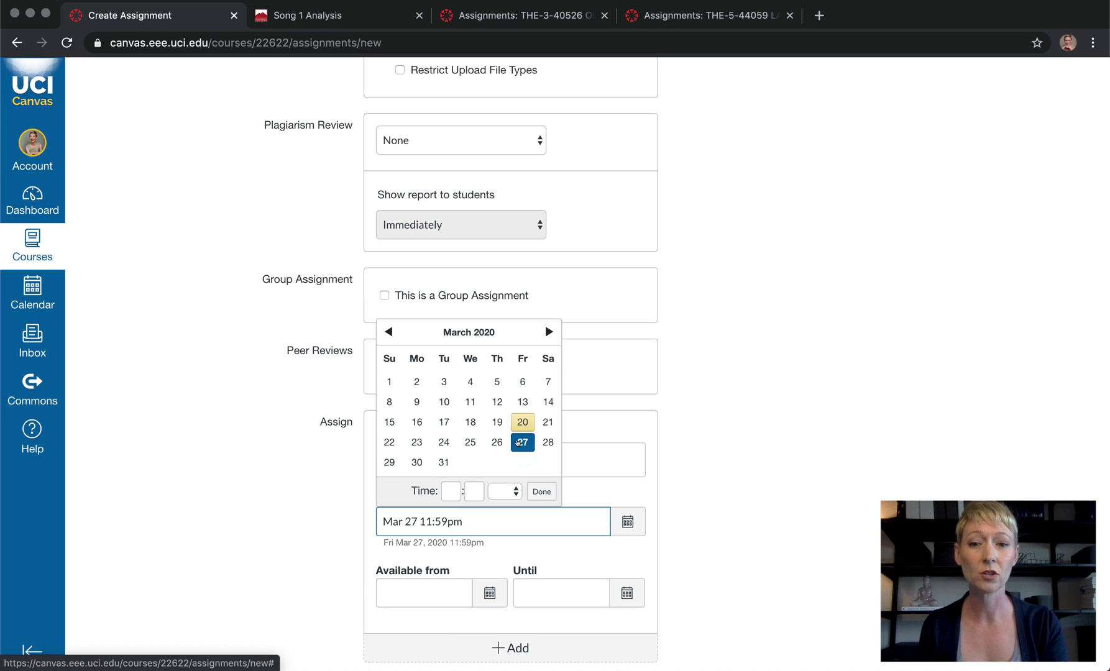
pyautogui.click(724, 495)
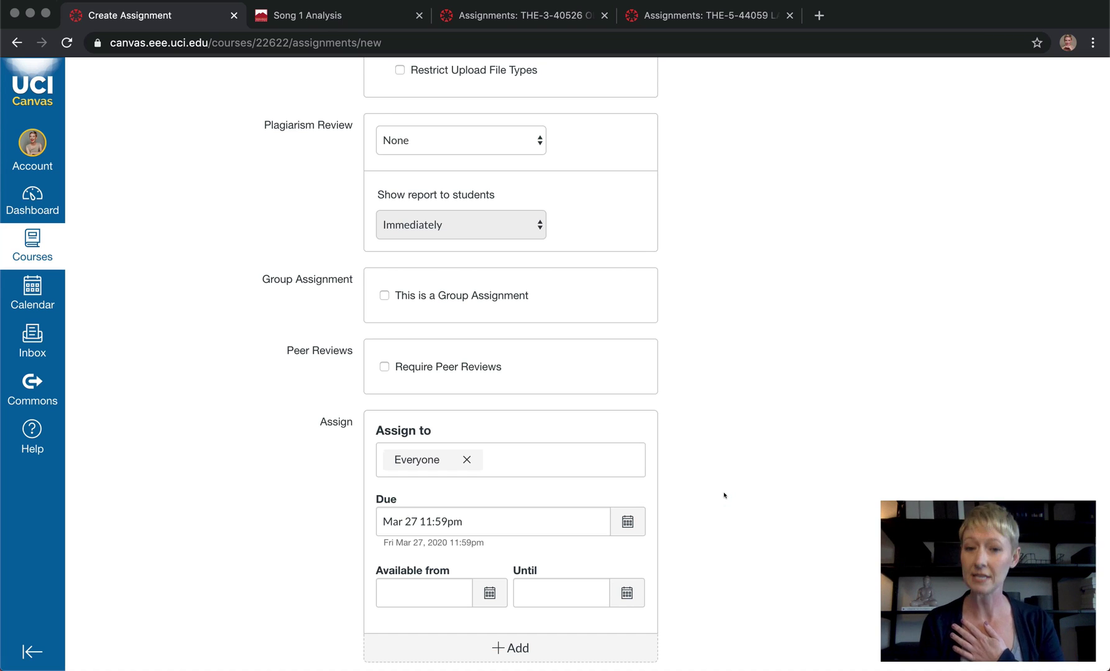
# - Set the assignment's Until date to Mar 27 11:59pm
pyautogui.click(489, 592)
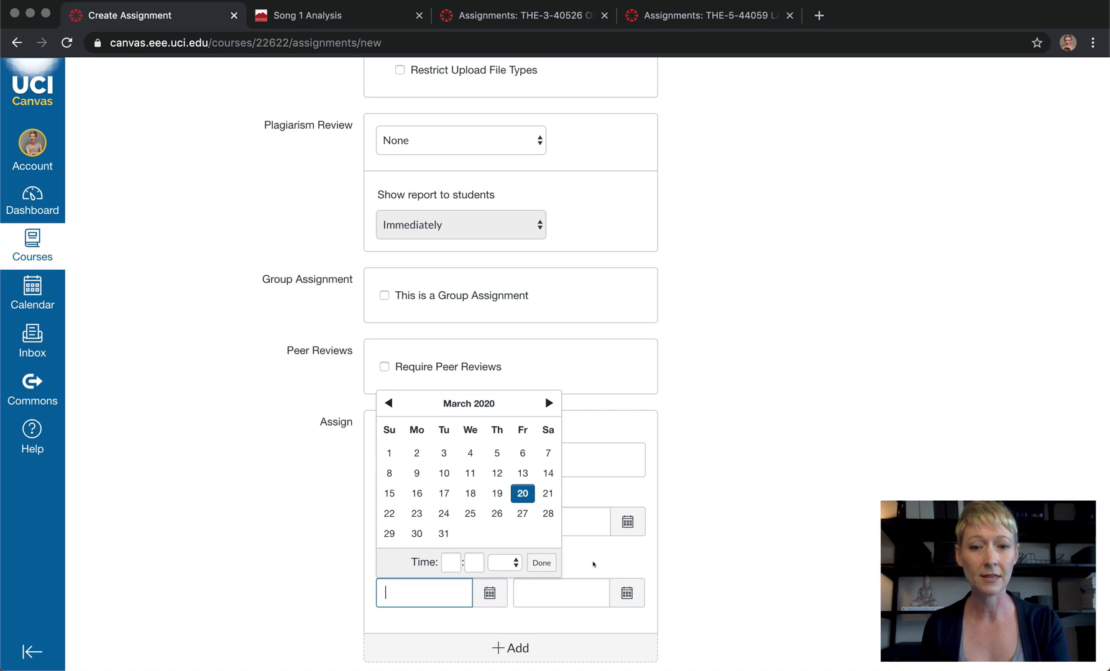
pyautogui.click(594, 584)
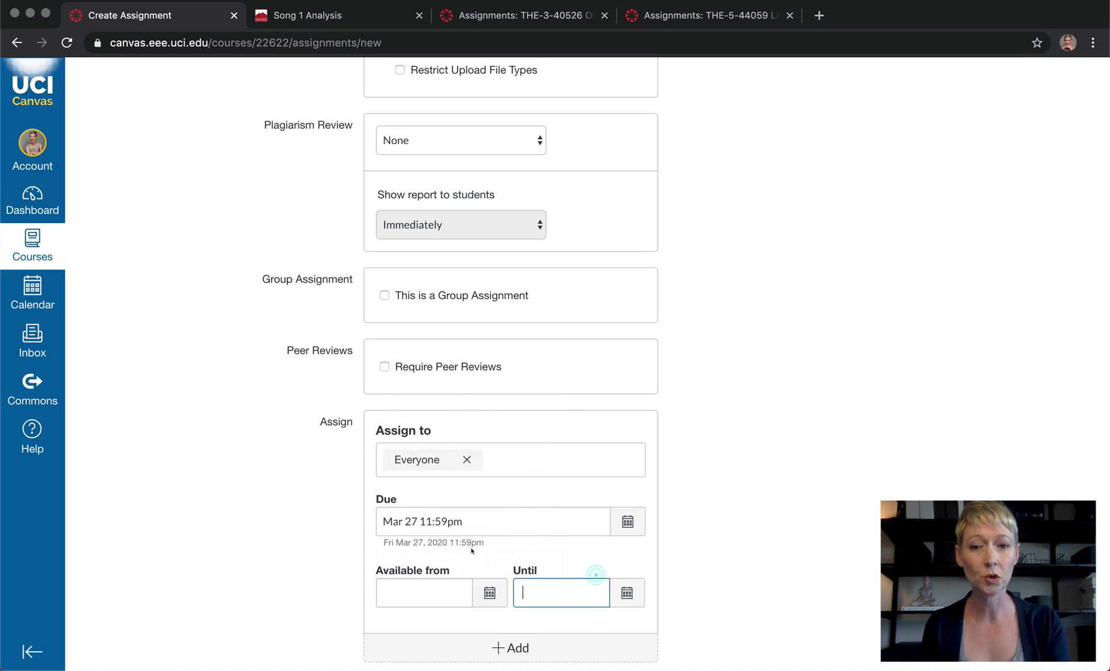
pyautogui.click(626, 593)
pyautogui.click(660, 513)
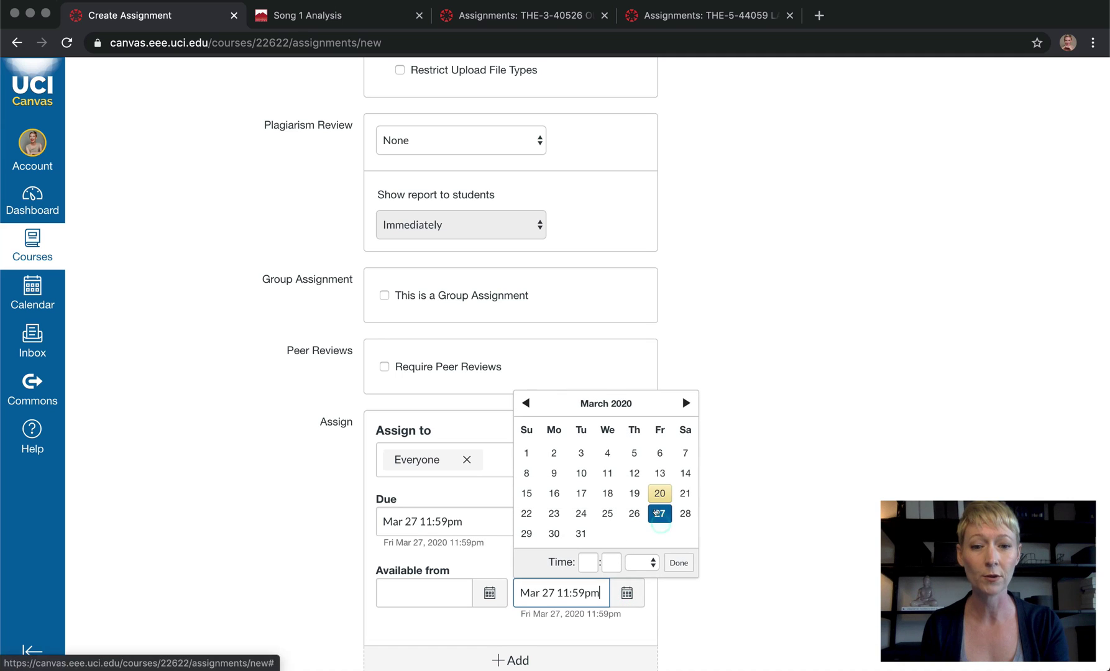
pyautogui.click(677, 563)
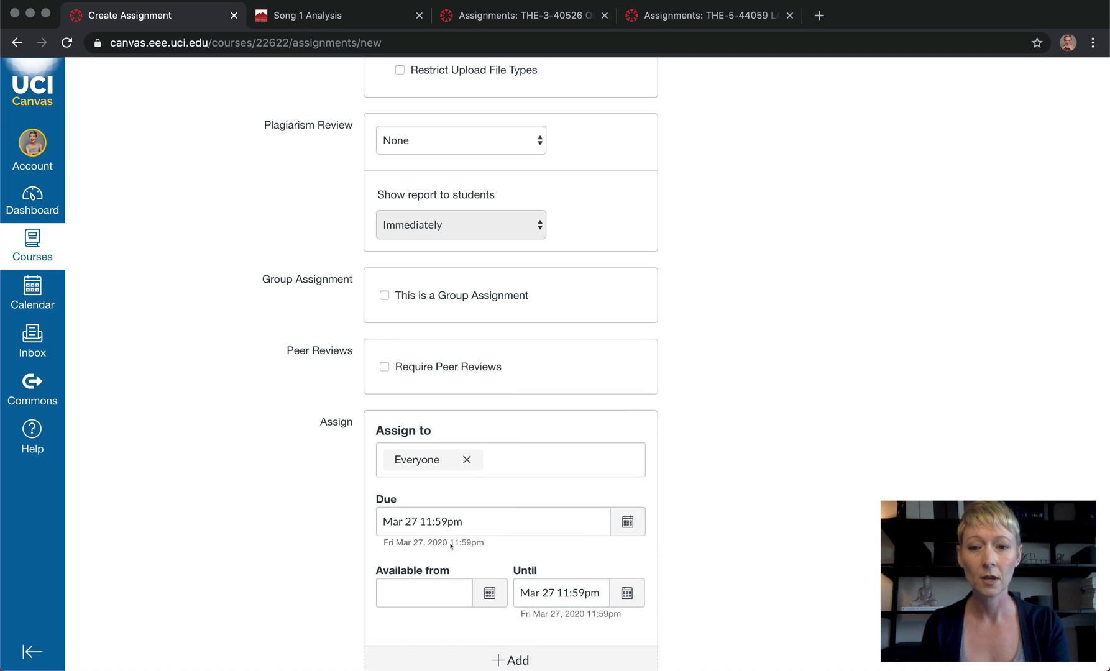
# - View the Available from calendar without picking a date, and look at the options for saving and publishing the assignment
pyautogui.click(480, 594)
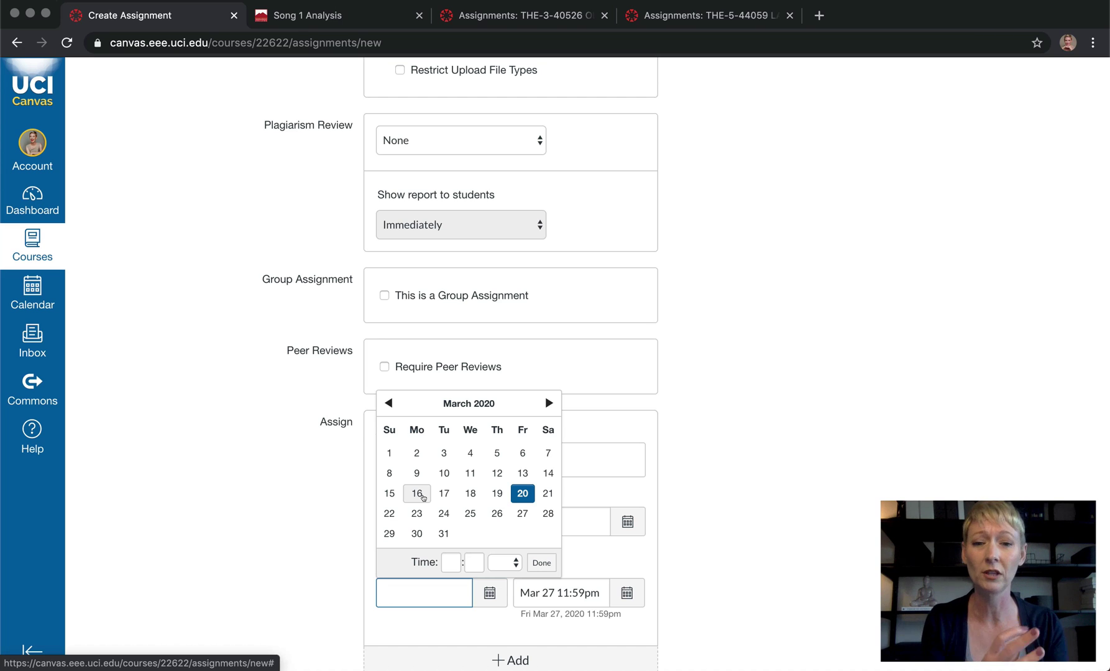
pyautogui.click(712, 470)
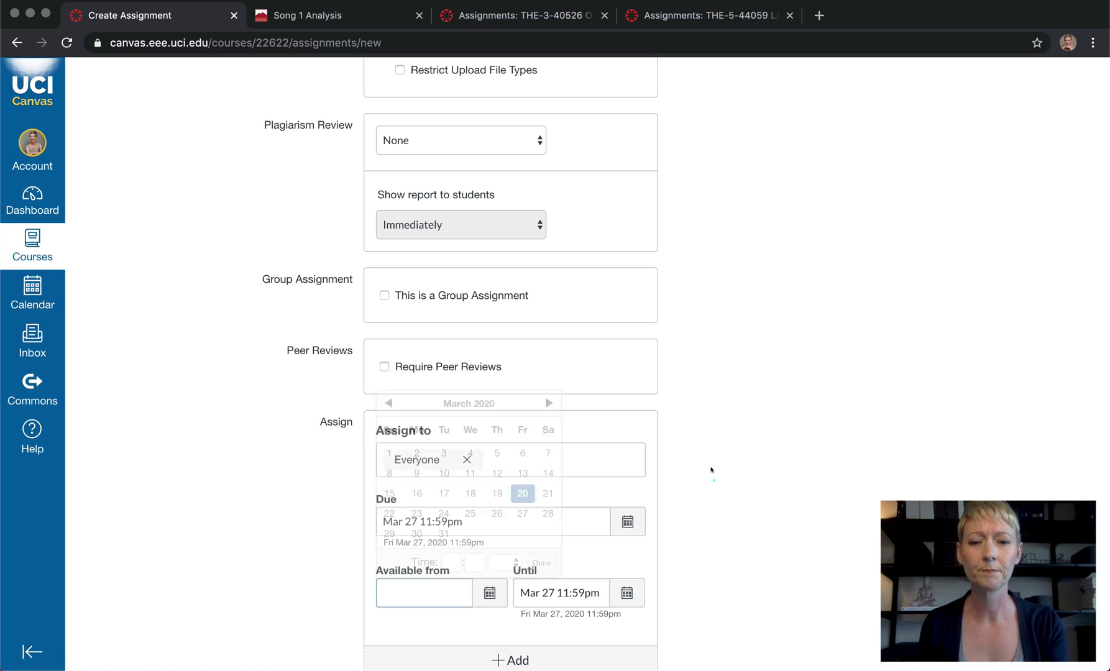
pyautogui.scroll(-3, 451, 593)
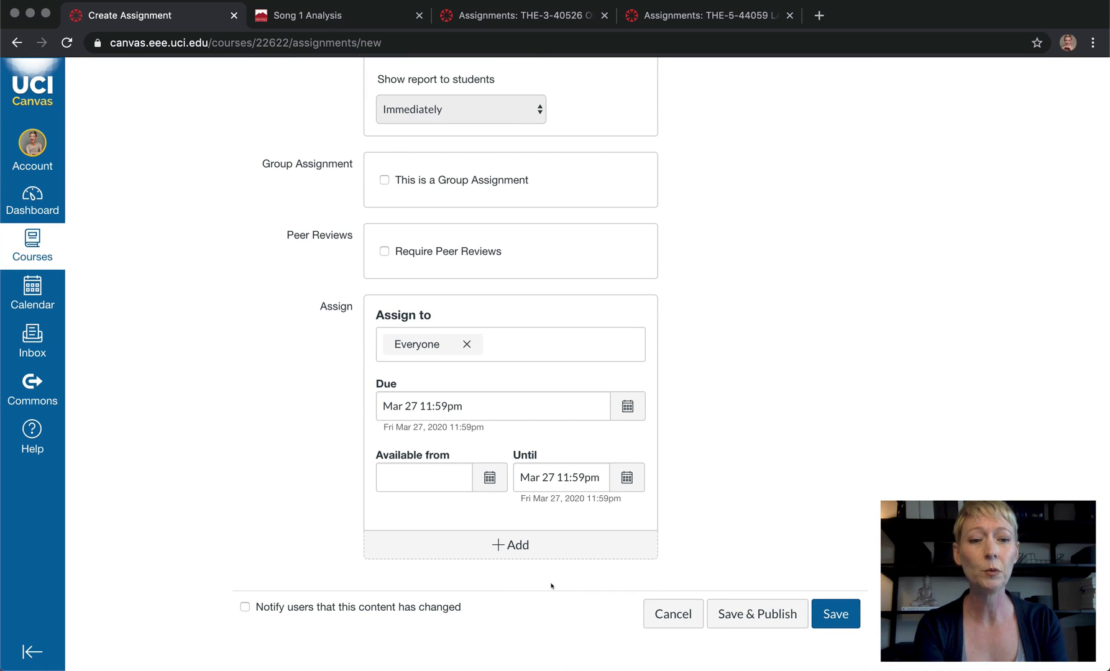
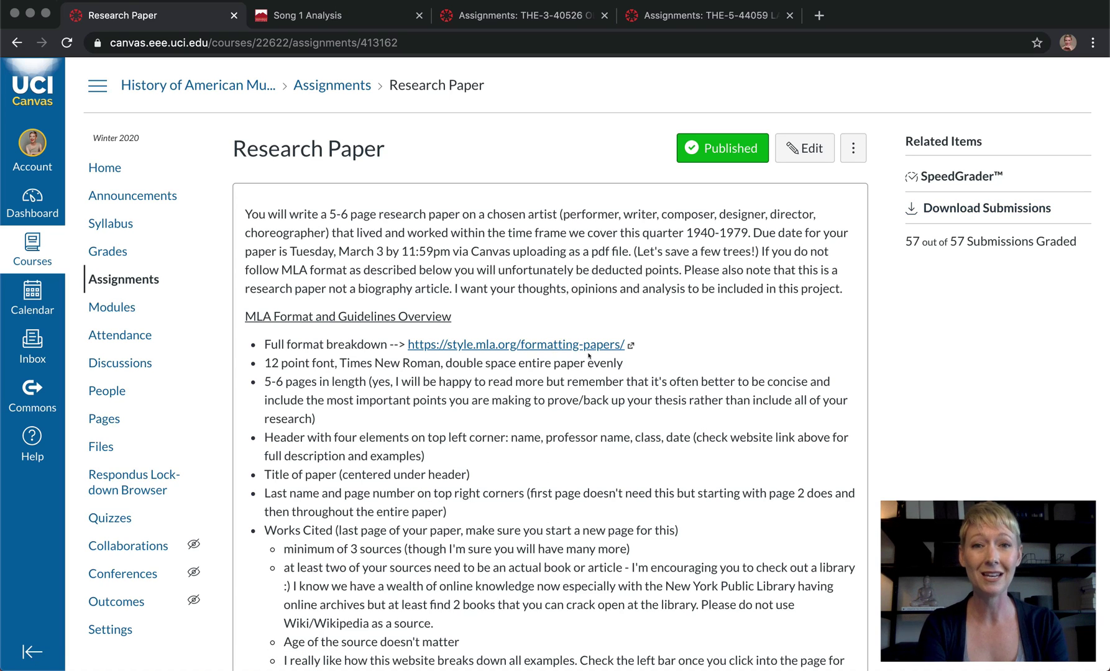
# - Open the Research Paper submissions in SpeedGrader and read through the first student's paper to page 2
pyautogui.click(965, 175)
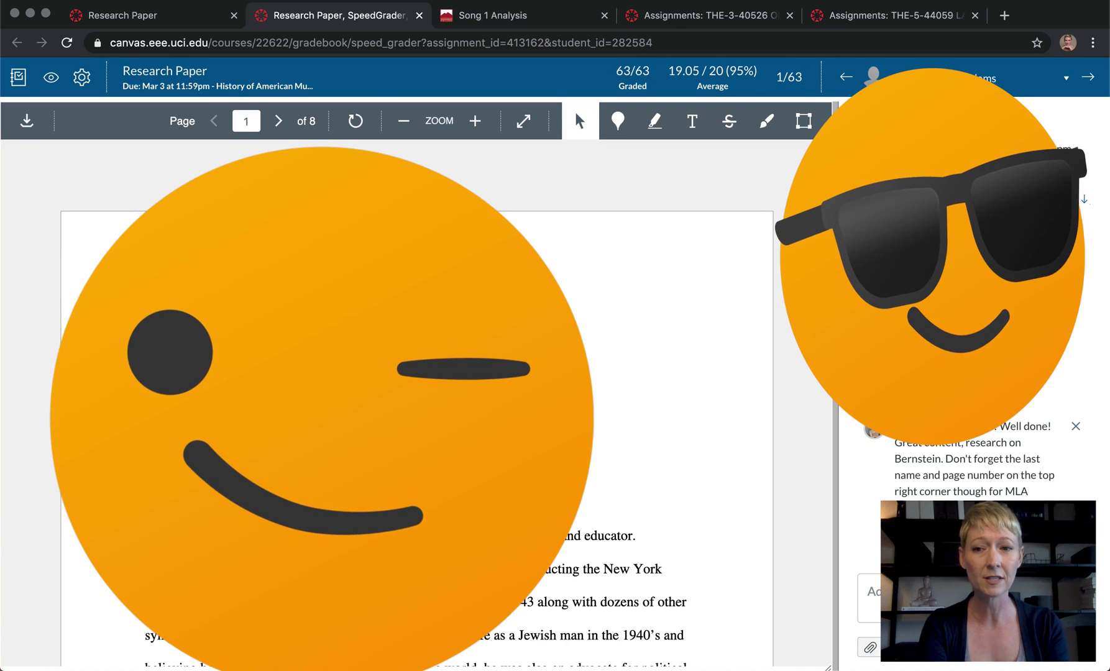
pyautogui.scroll(-6, 416, 404)
pyautogui.scroll(-10, 576, 478)
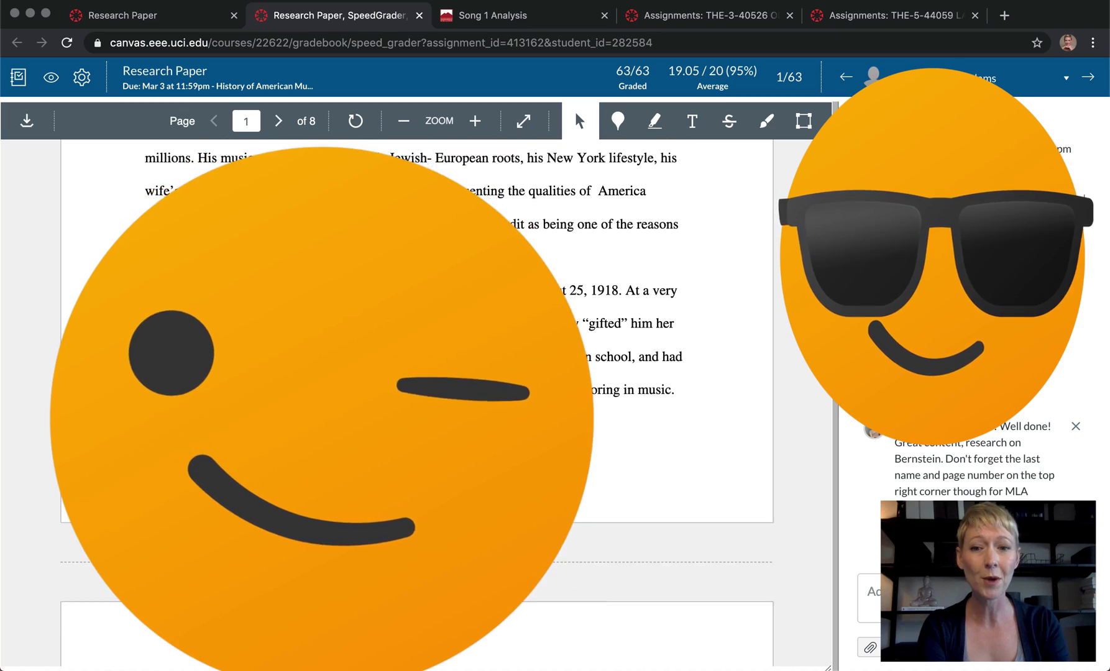
pyautogui.scroll(-3, 576, 479)
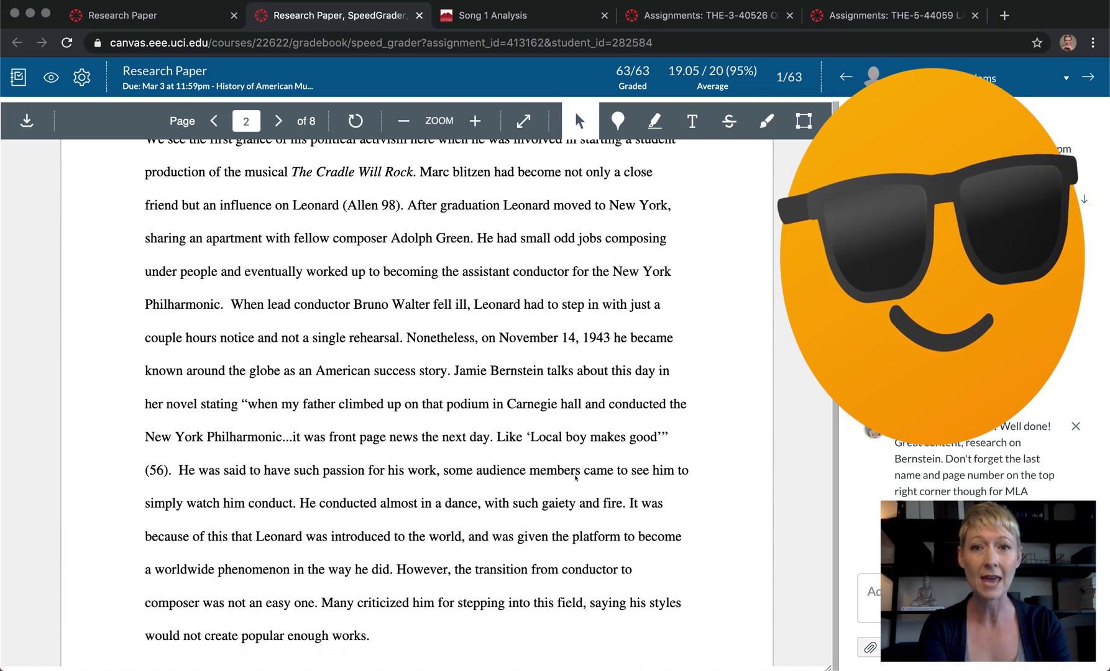
# - Highlight part of the Adolph Green line on page 2 in yellow and attach the comment "great job"
pyautogui.click(654, 121)
pyautogui.moveTo(276, 238); pyautogui.dragTo(508, 238)
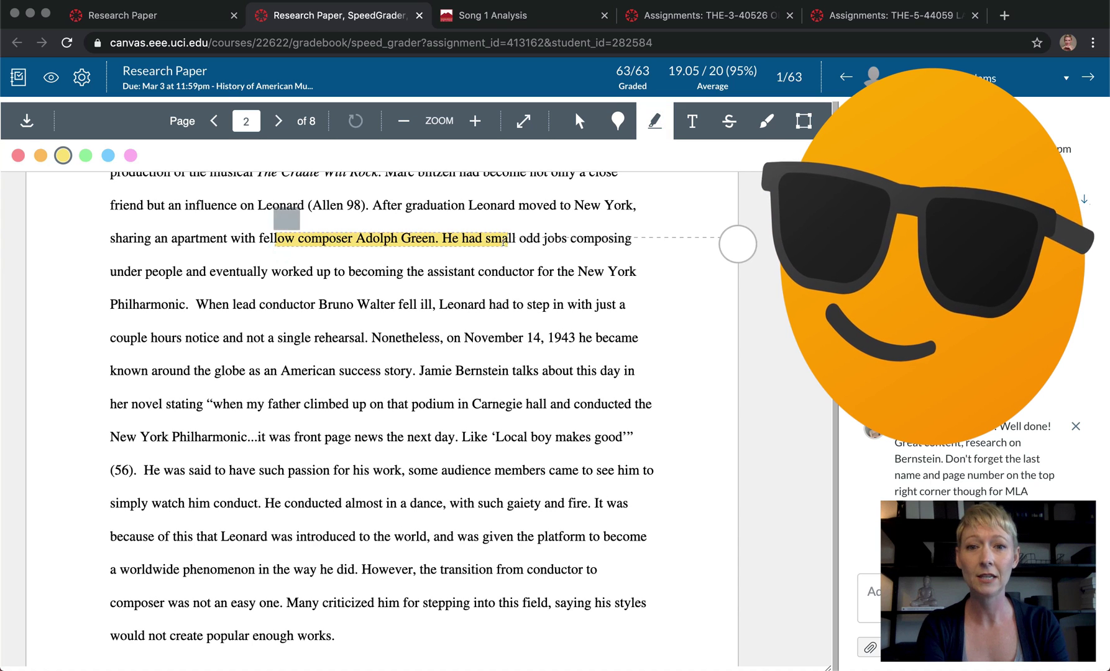
pyautogui.click(727, 245)
pyautogui.write('great job')
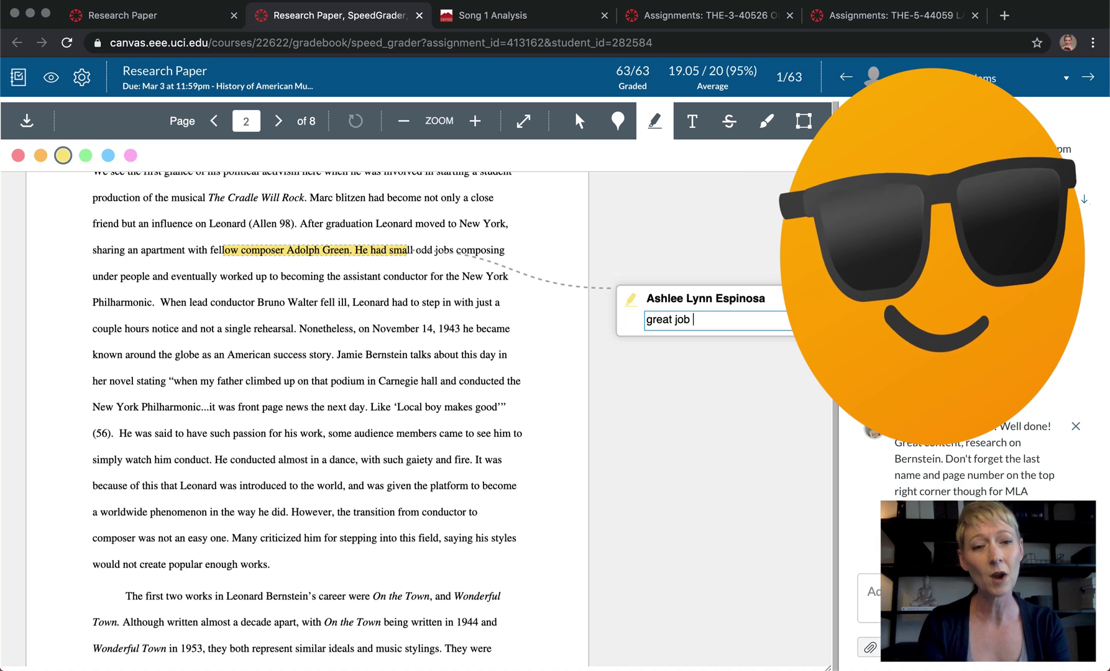
pyautogui.press('Return')
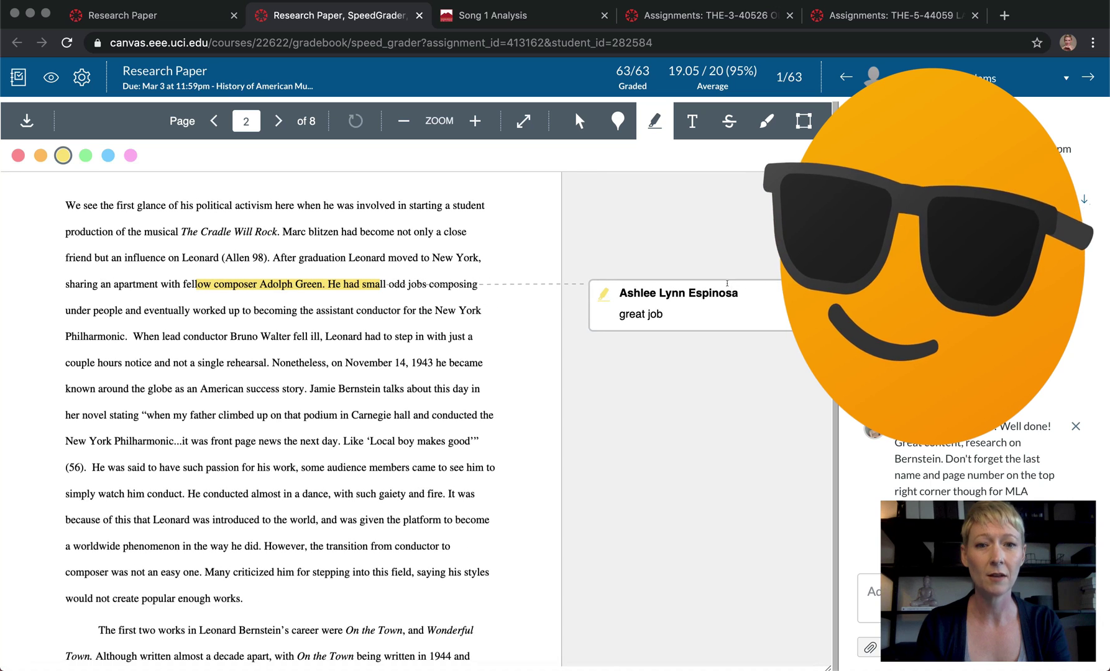
# - Delete the "great job" comment attached to the yellow highlight
pyautogui.click(377, 284)
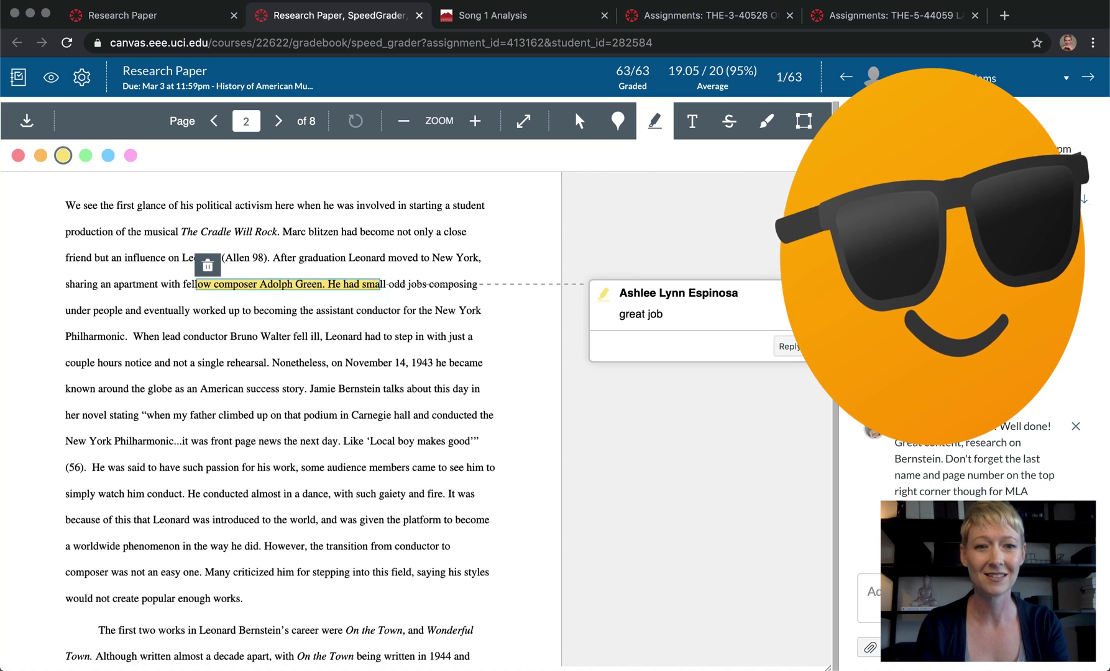
pyautogui.press('Delete')
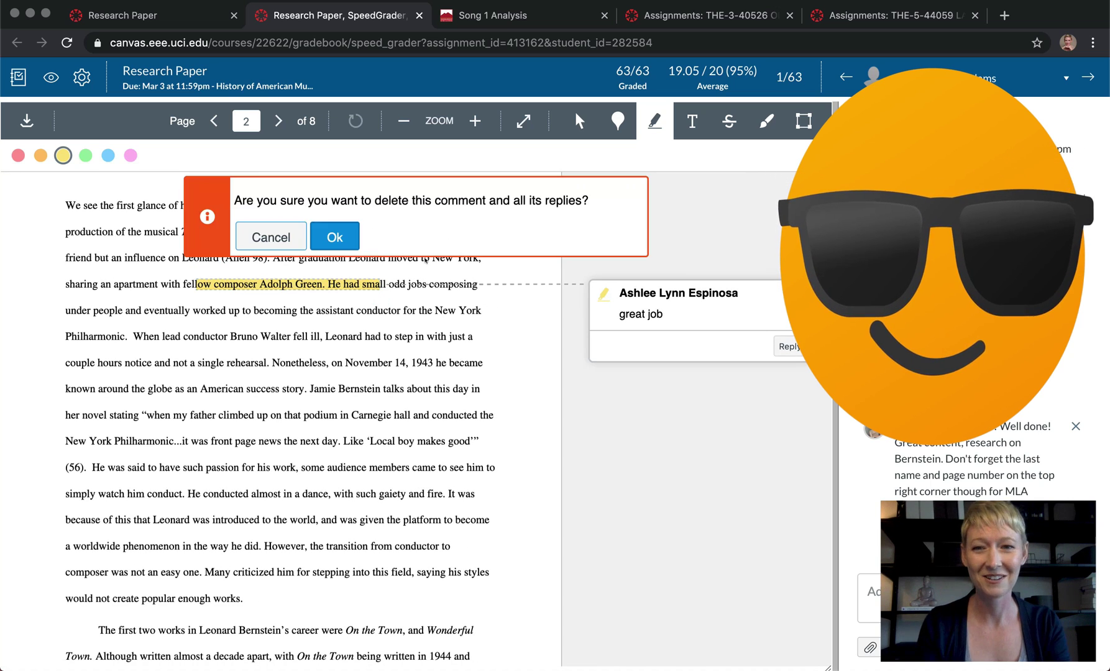
pyautogui.click(341, 238)
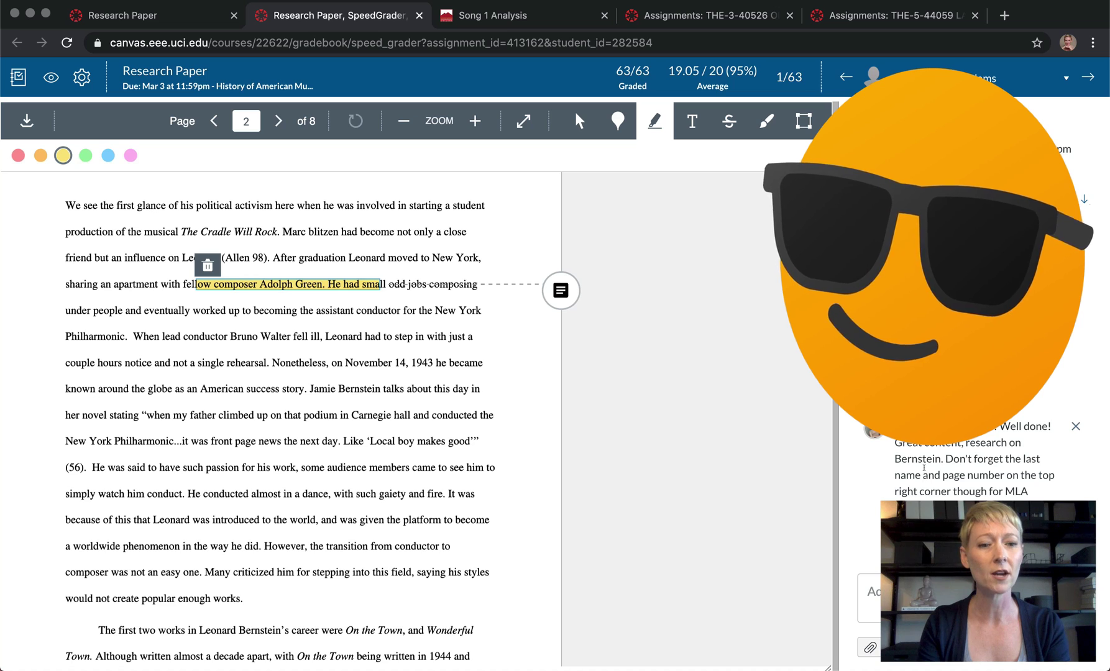
# - View the submission's feedback comments and the area for adding a text, attachment or media comment
pyautogui.scroll(-2, 926, 472)
pyautogui.moveTo(988, 556); pyautogui.dragTo(702, 546)
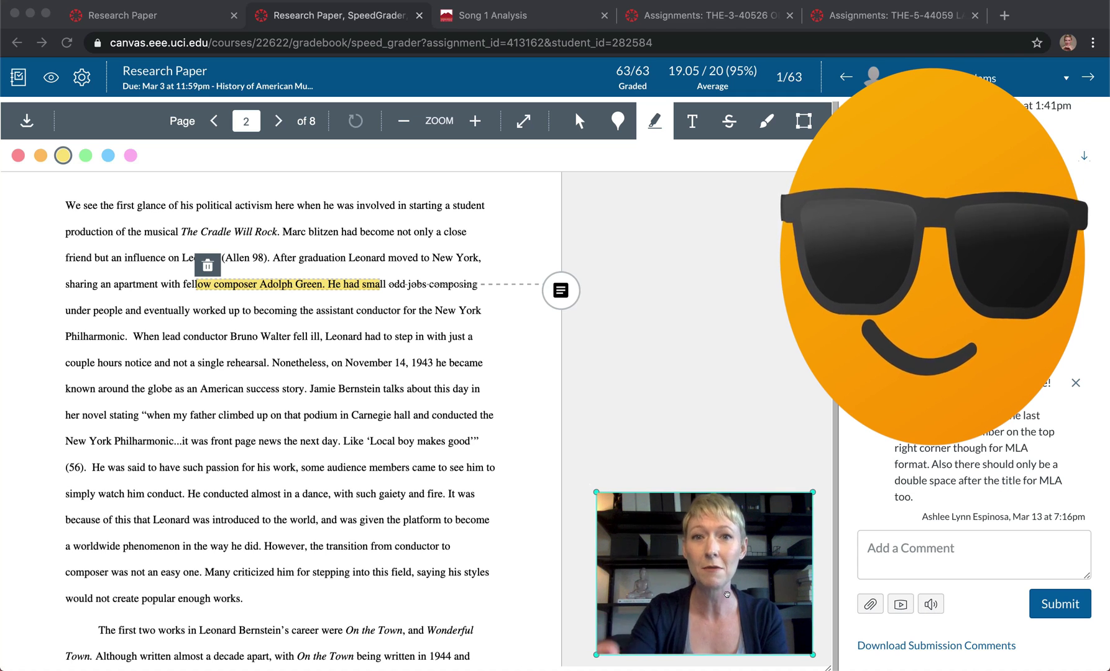
pyautogui.moveTo(727, 594); pyautogui.dragTo(1034, 616)
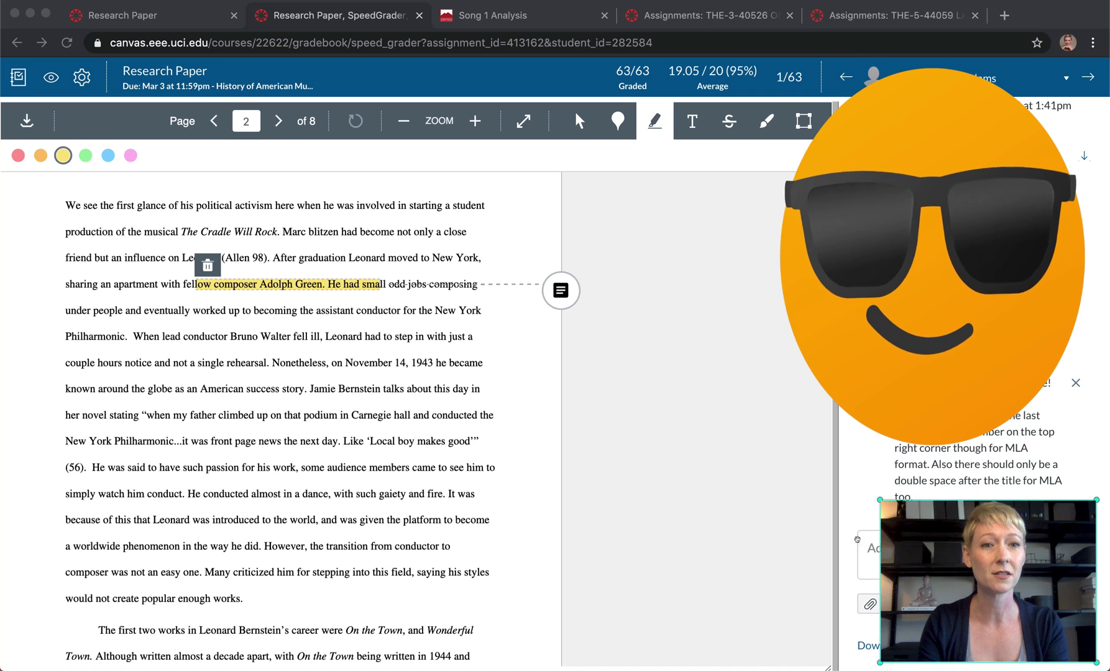
pyautogui.scroll(3, 446, 201)
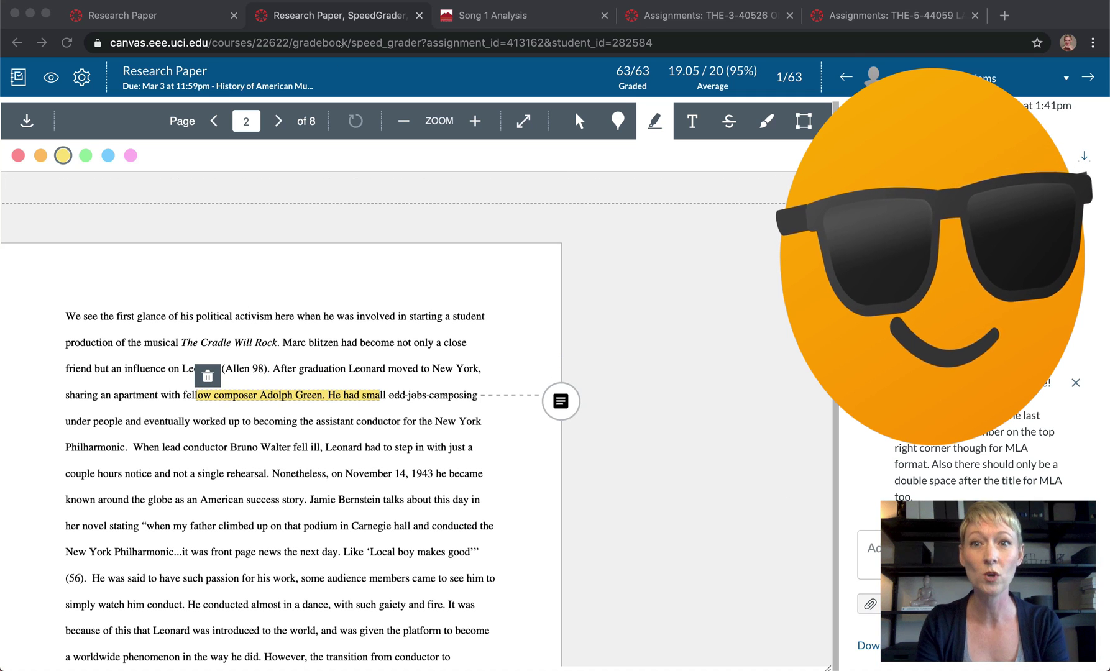
# - Glance at the Song 1 Analysis assignment, and open the Research Paper assignment for editing to review its submission and date settings
pyautogui.click(330, 15)
pyautogui.click(490, 12)
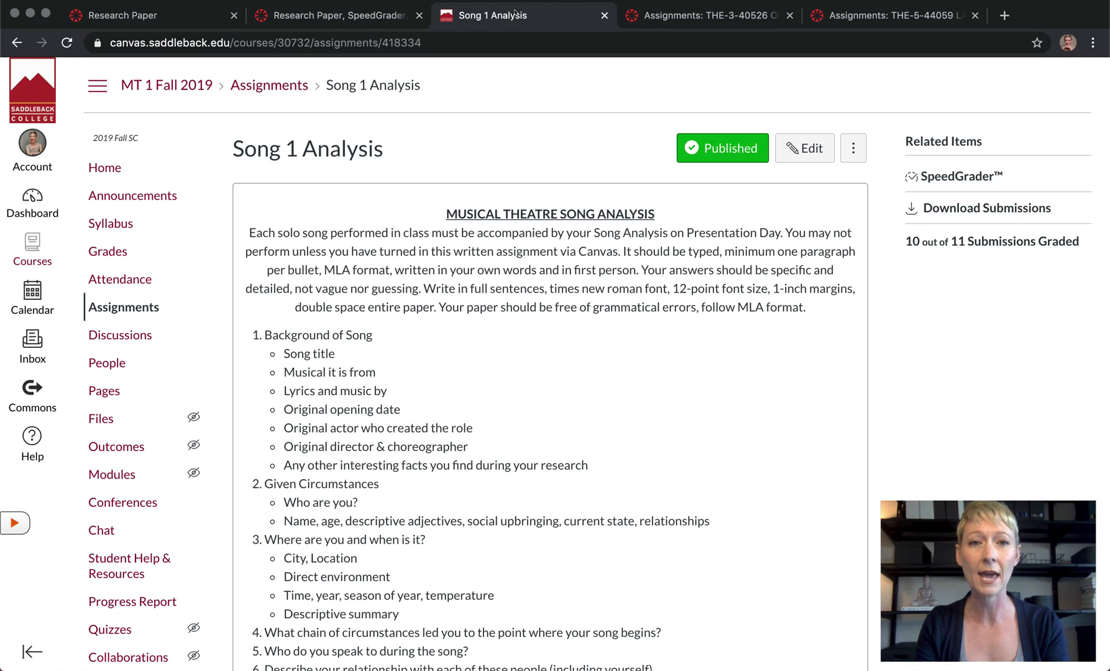
pyautogui.click(180, 16)
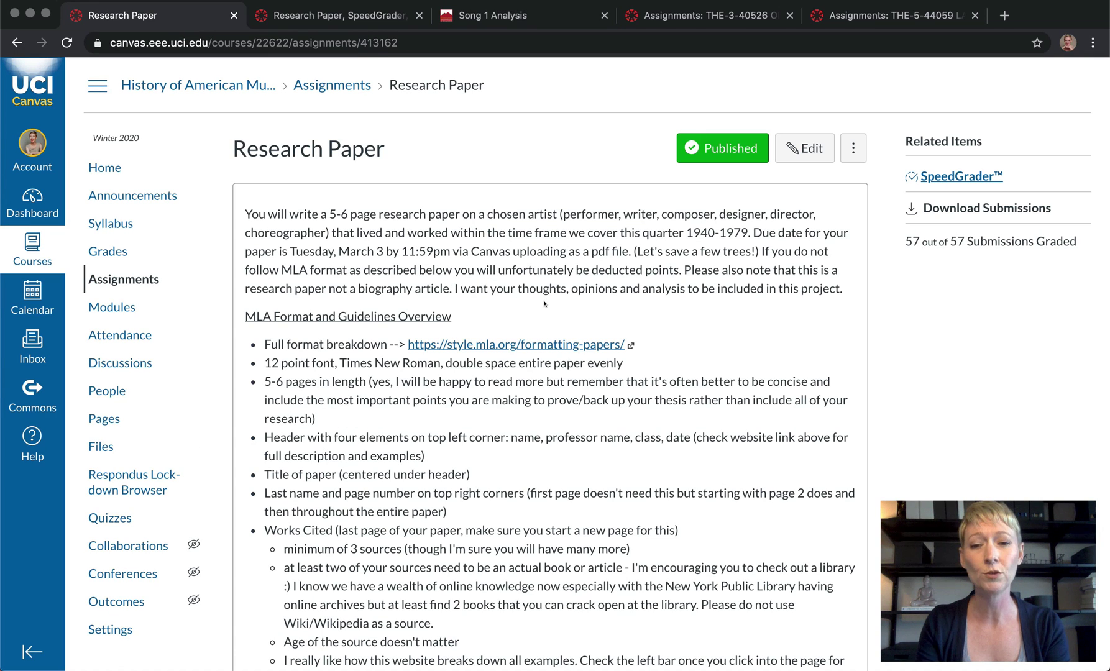
pyautogui.click(804, 148)
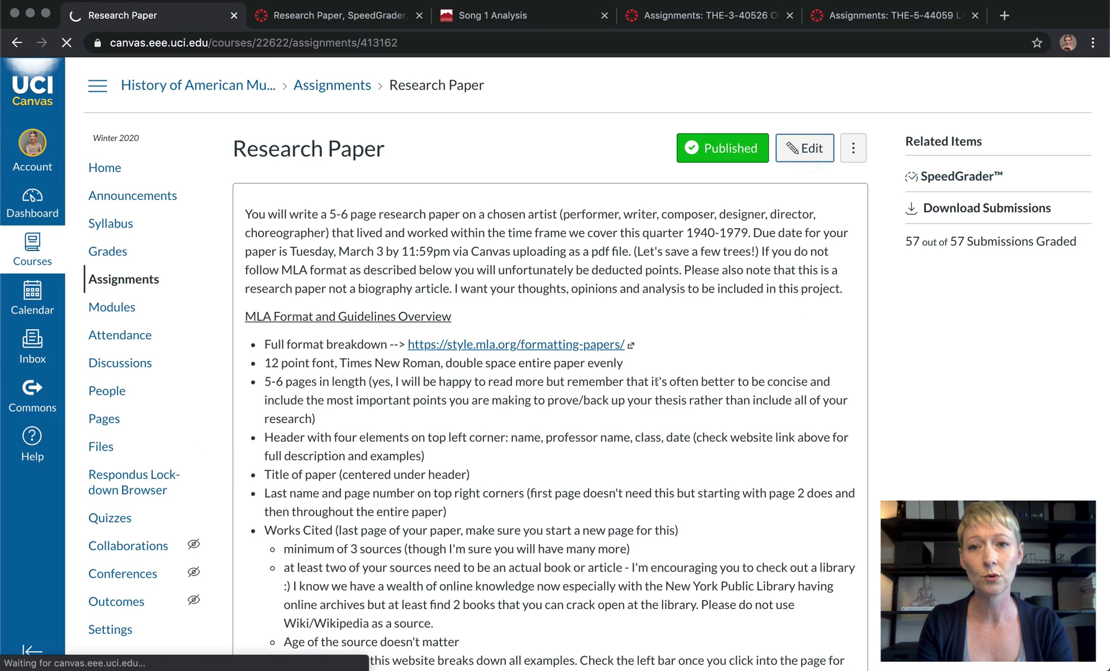
pyautogui.scroll(-6, 656, 435)
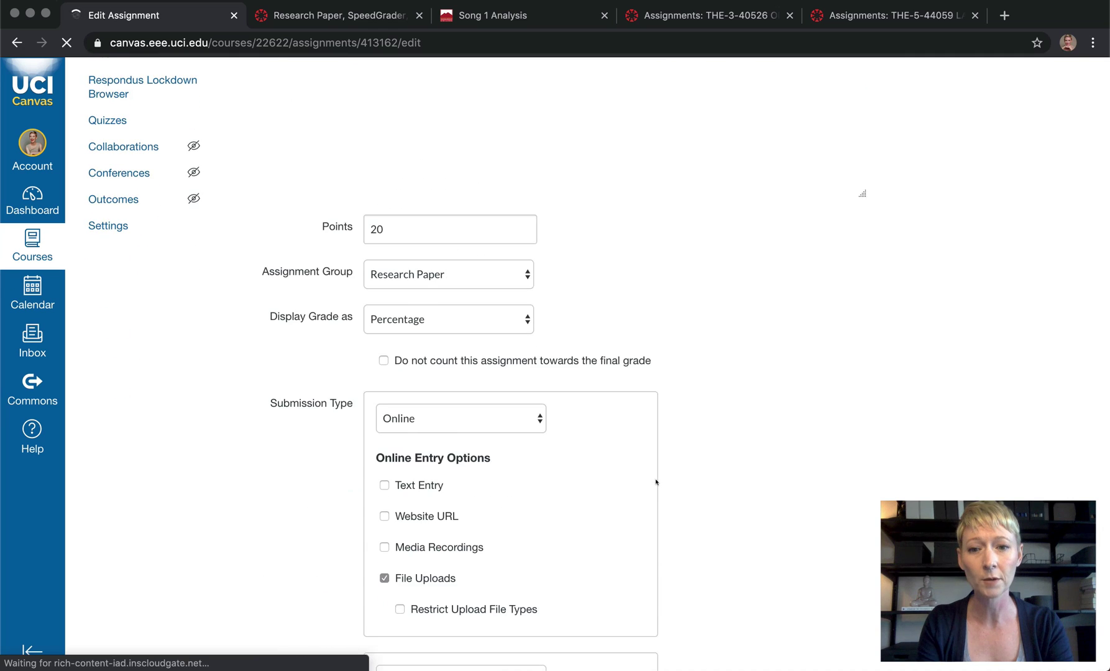
pyautogui.scroll(-10, 655, 482)
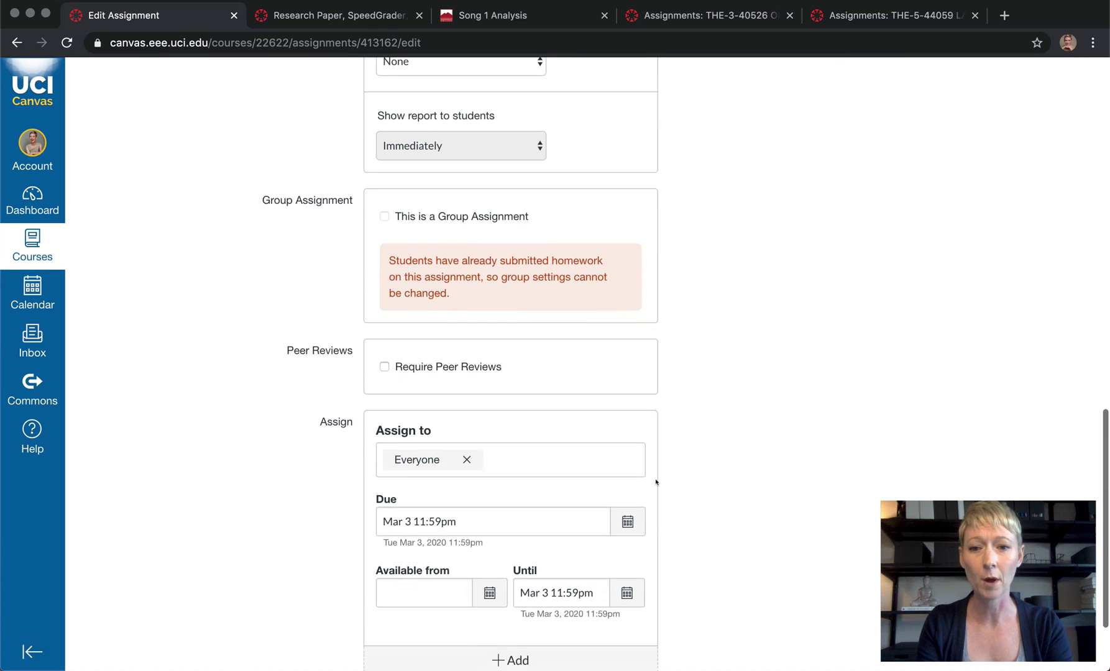
pyautogui.scroll(6, 656, 482)
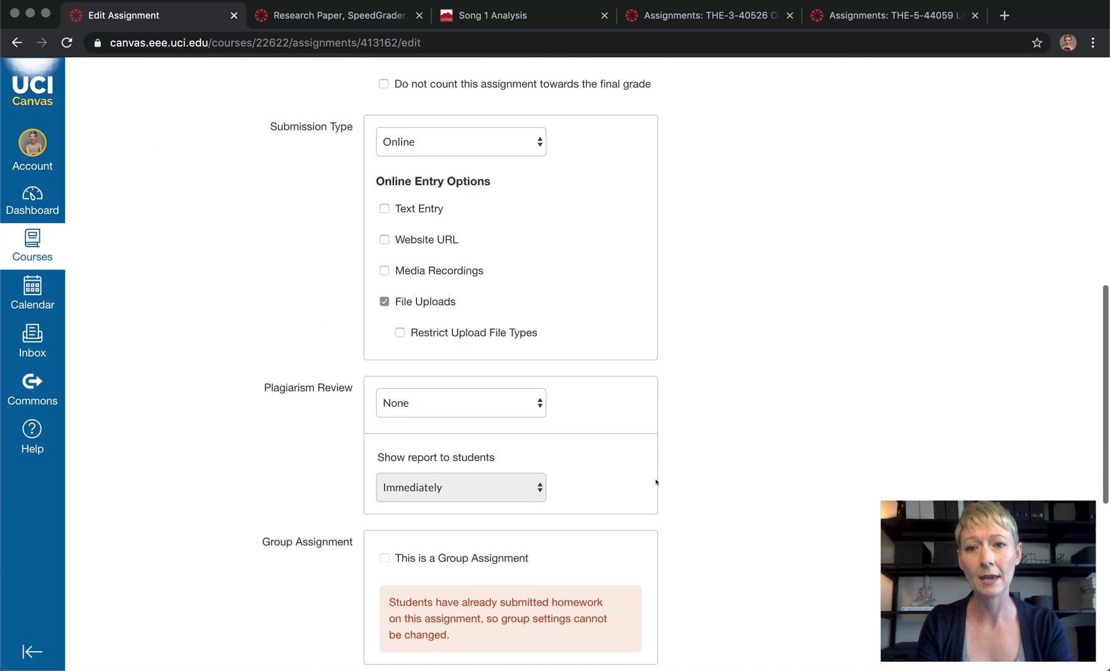
pyautogui.scroll(1, 656, 482)
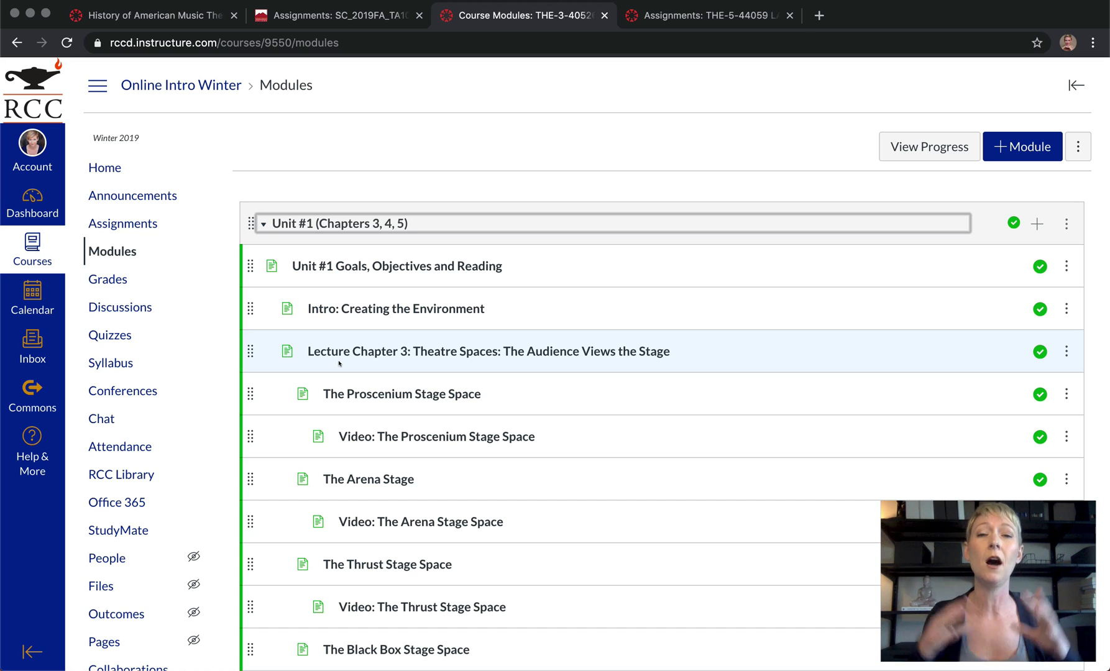
# - Examine the pages, discussion, quiz and checklist in the Unit #1 (Chapters 3, 4, 5) module
pyautogui.scroll(-2, 339, 364)
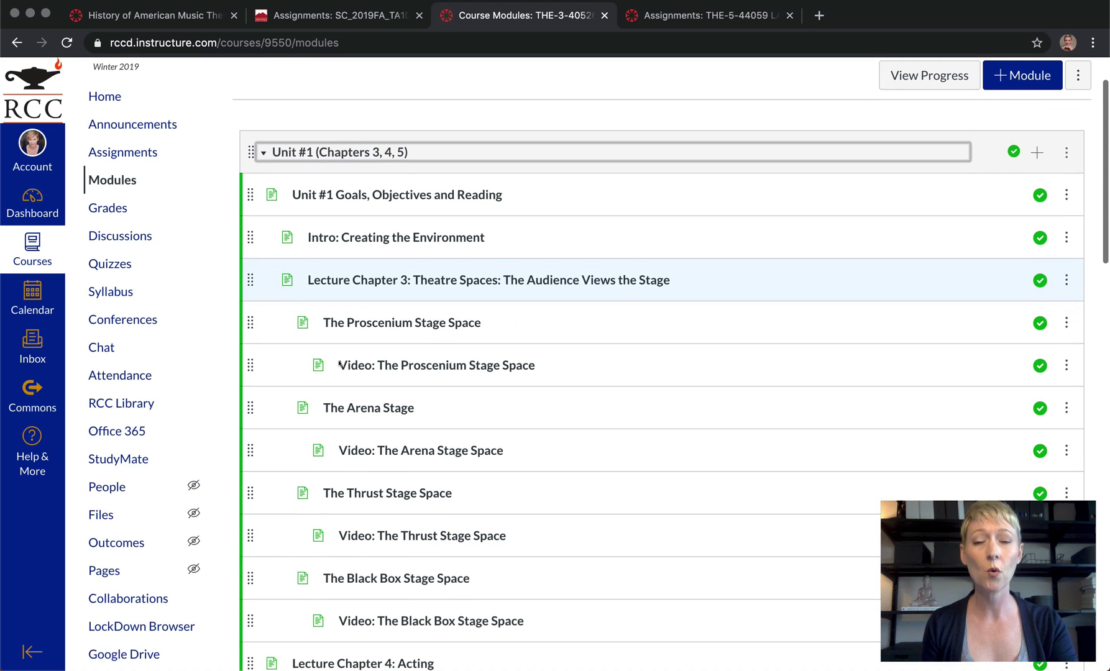
pyautogui.scroll(-5, 339, 364)
pyautogui.scroll(-10, 338, 363)
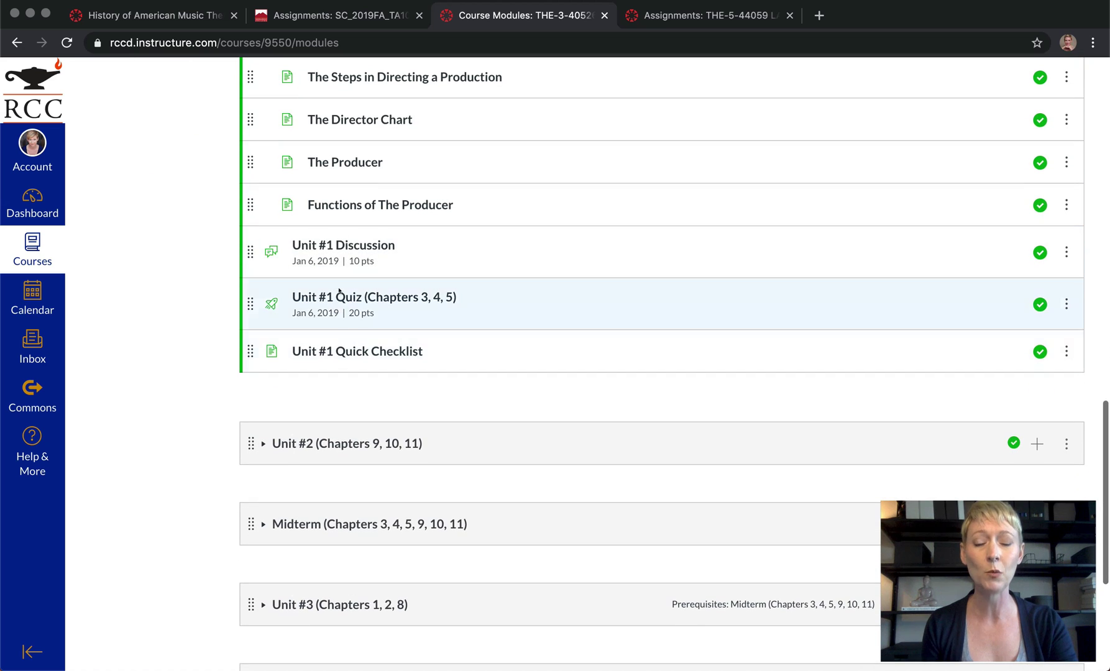
pyautogui.scroll(18, 326, 346)
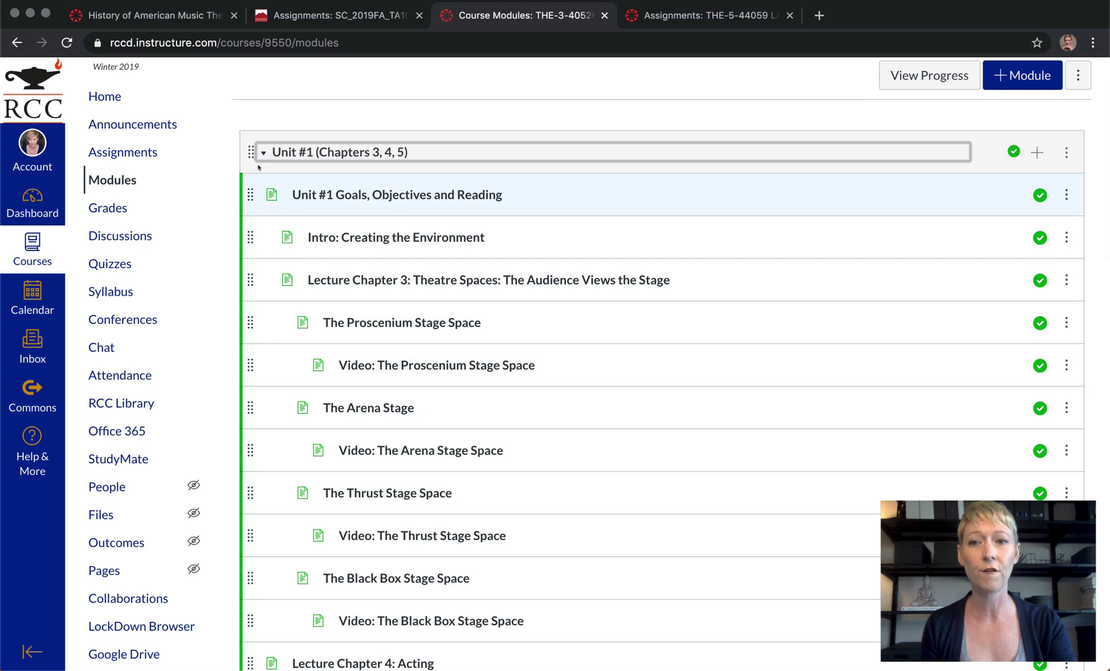
# - Collapse and re-expand the Unit #1 module, review its lecture items once more, and collapse it again
pyautogui.click(260, 153)
pyautogui.click(260, 153)
pyautogui.scroll(-5, 304, 371)
pyautogui.scroll(-10, 304, 371)
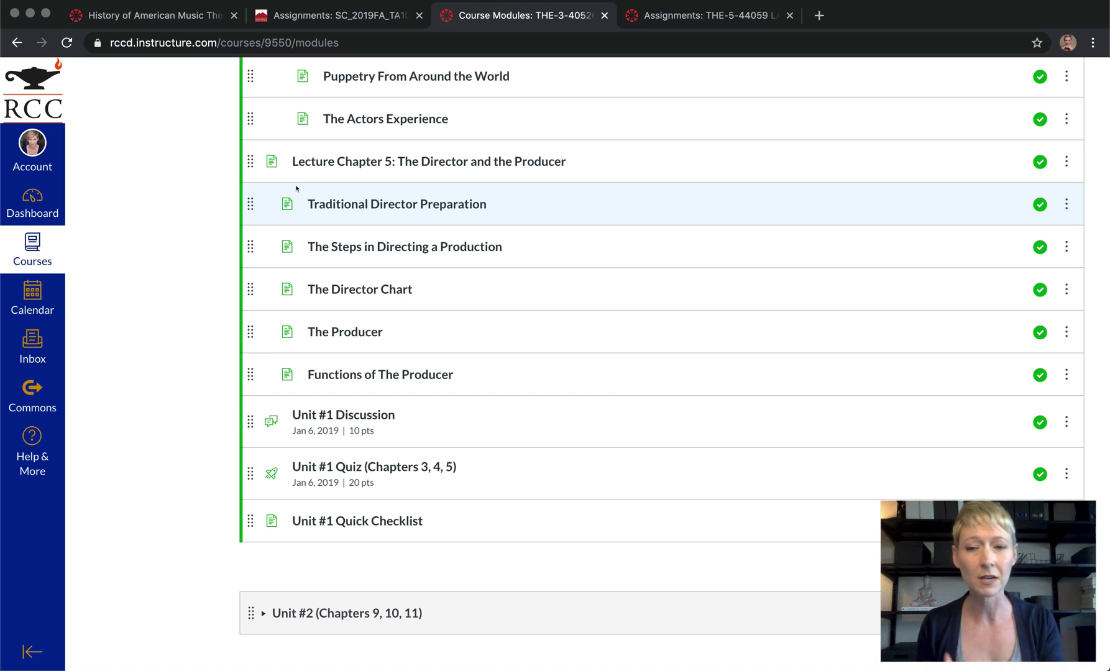
pyautogui.scroll(10, 315, 247)
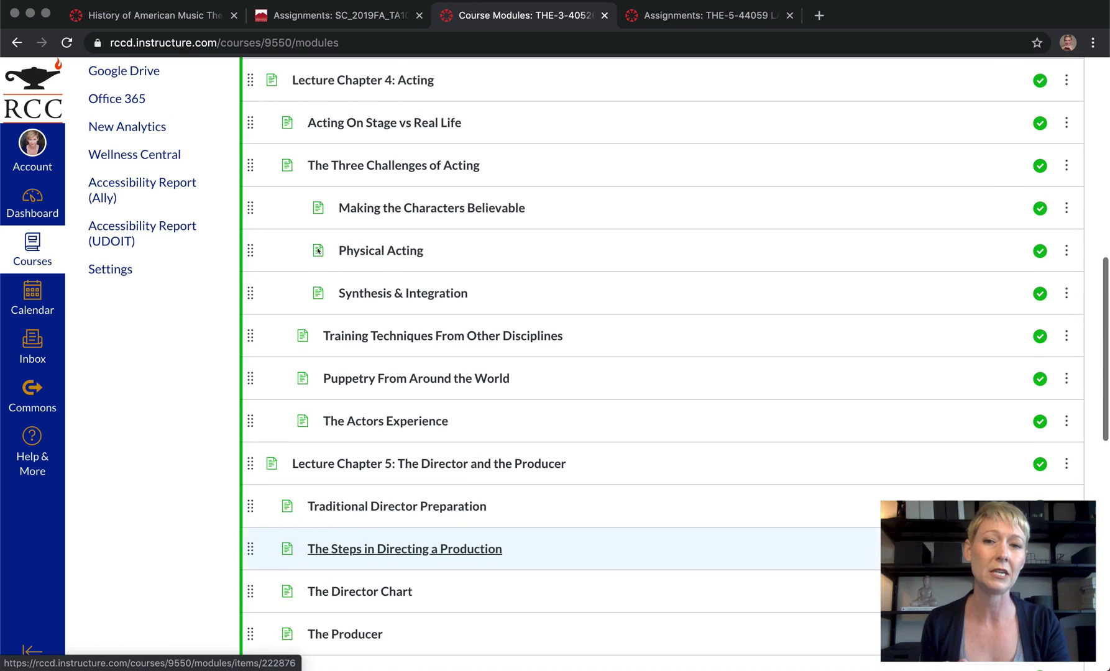
pyautogui.scroll(6, 318, 250)
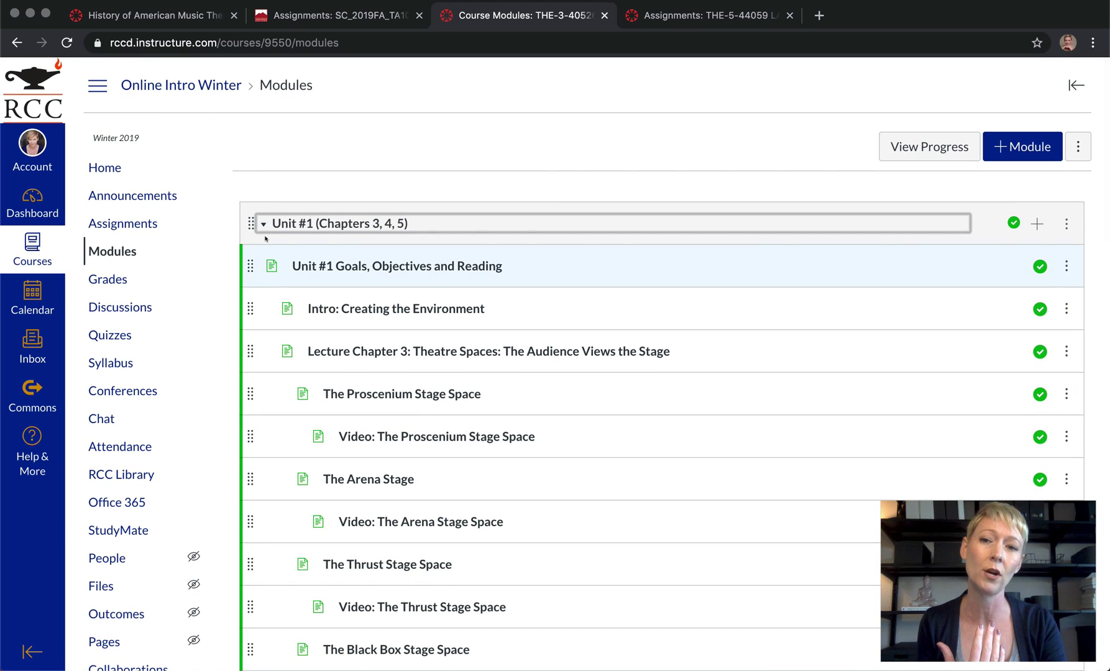
pyautogui.click(259, 224)
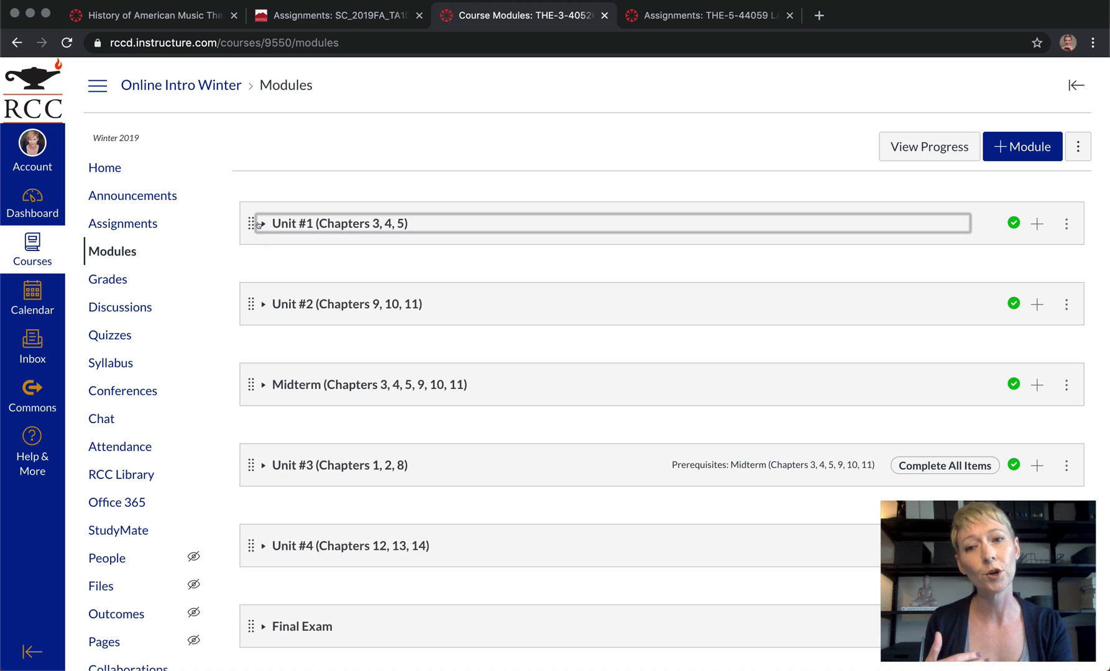